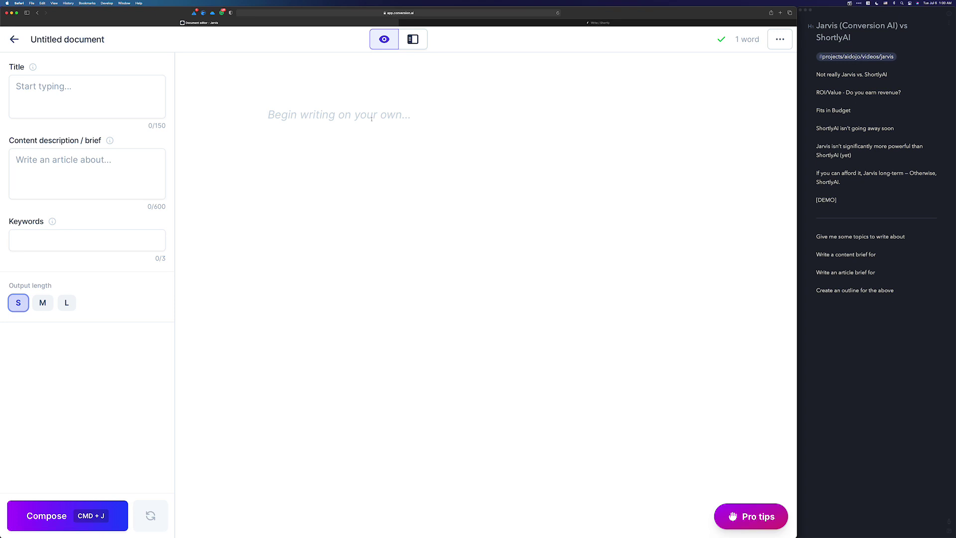
- Switch from the empty Jarvis document to the blank ShortlyAI editor tab
{"action": "key", "text": "ctrl+Tab"}
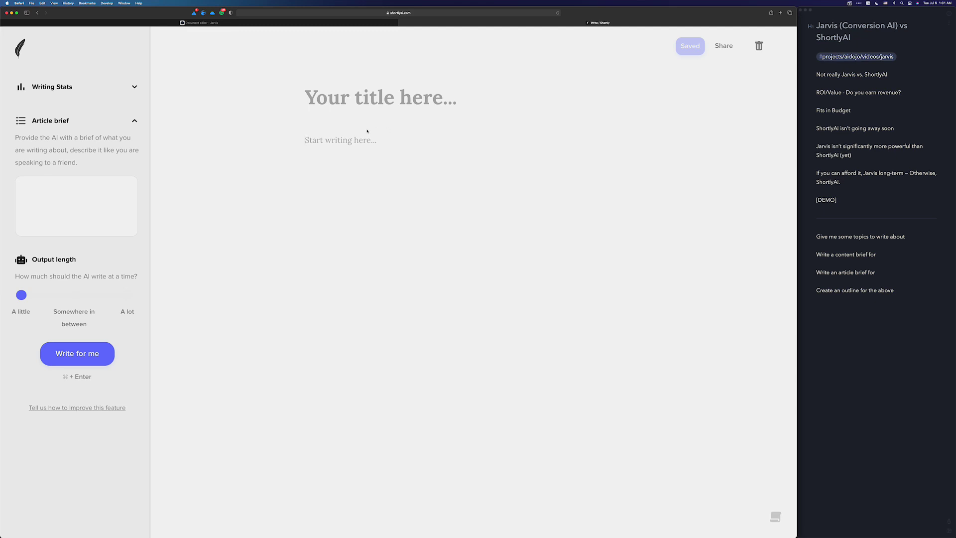
{"action": "left_click", "coordinate": [207, 23]}
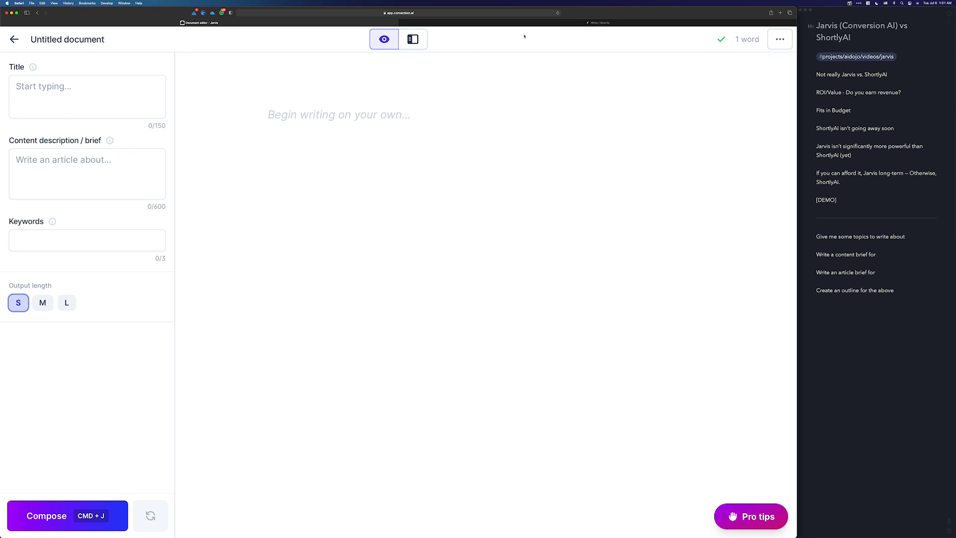
{"action": "left_click", "coordinate": [582, 22]}
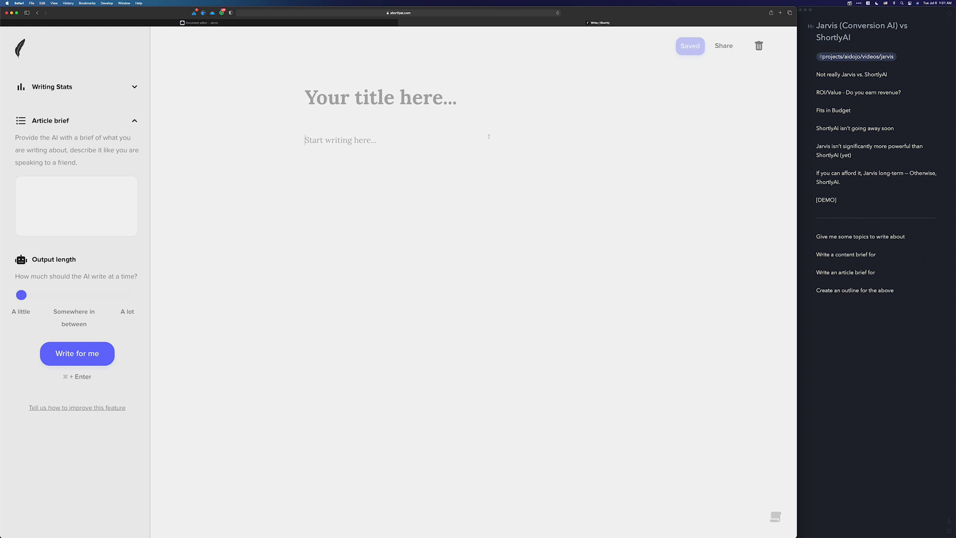
- Return to the Jarvis document tab, where the AIDA Framework template form is showing
{"action": "left_click", "coordinate": [192, 23]}
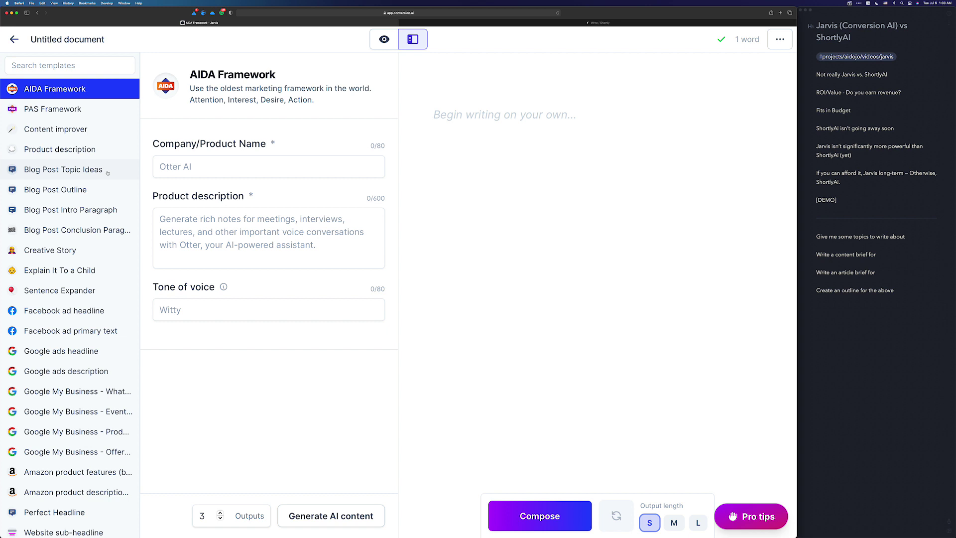
{"action": "left_click", "coordinate": [383, 39]}
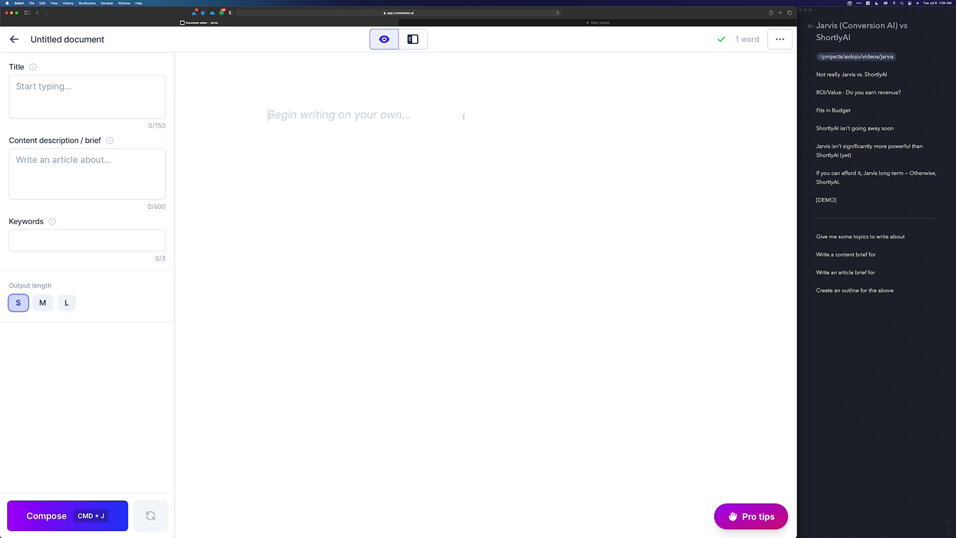
- Paste the 'Give me some topics to write about' prompt from Bear into Jarvis and ShortlyAI
{"action": "left_click", "coordinate": [455, 127]}
{"action": "left_click", "coordinate": [909, 236]}
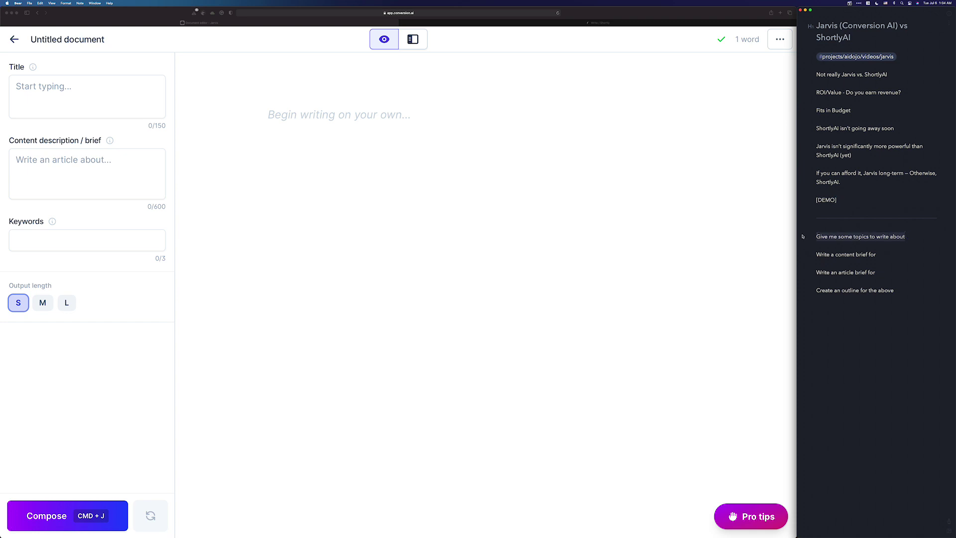
{"action": "left_click", "coordinate": [404, 127]}
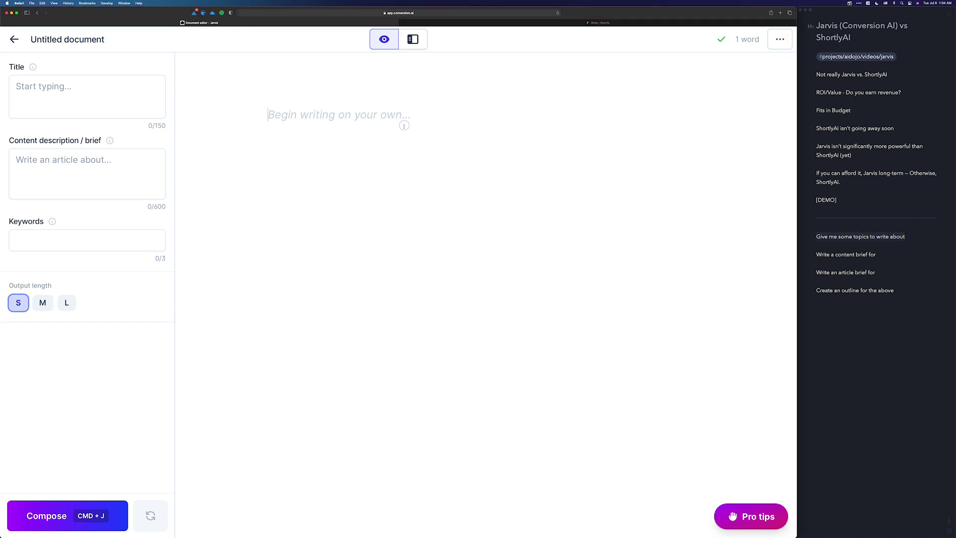
{"action": "type", "text": "Give me some topics to write about"}
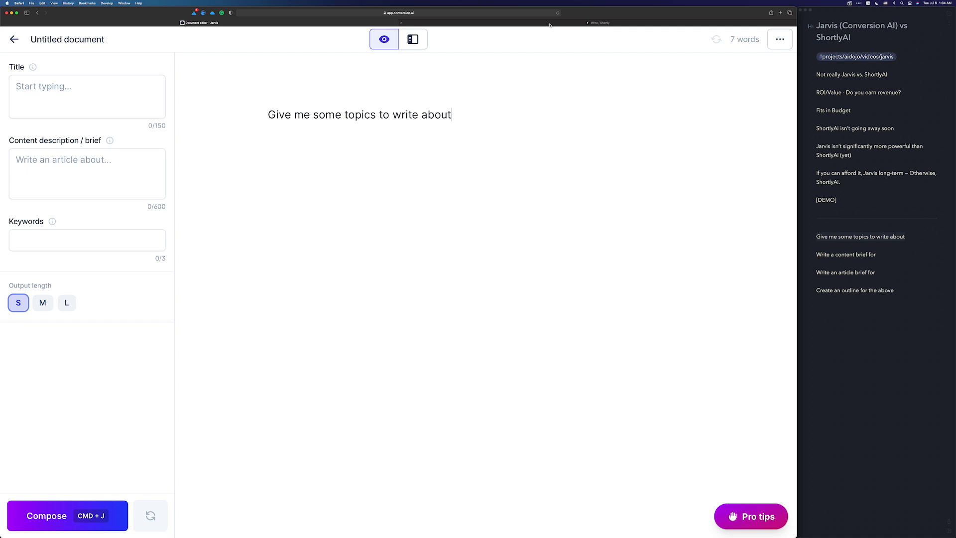
{"action": "key", "text": "ctrl+Tab"}
{"action": "type", "text": "Give me some topics to write about"}
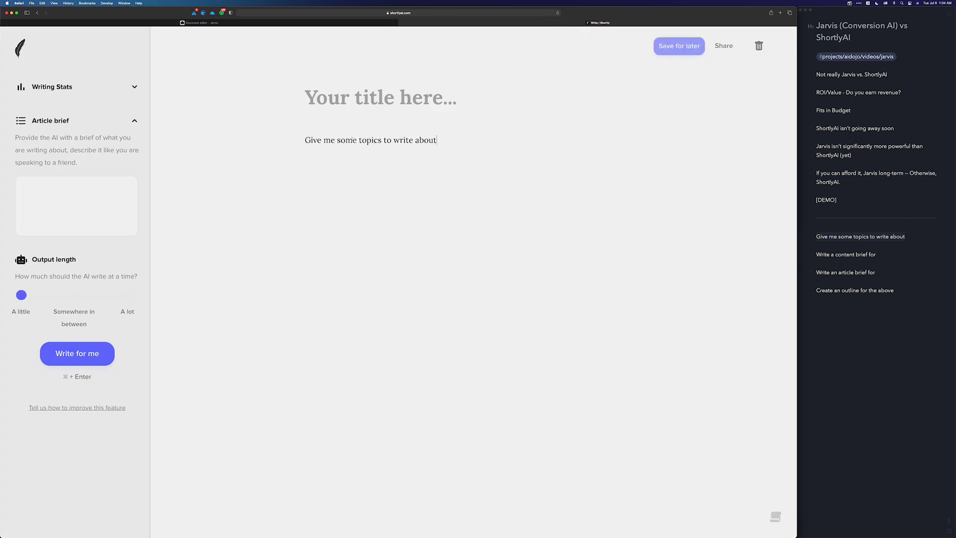
- Have Jarvis compose four topic ideas from the selected prompt
{"action": "left_click", "coordinate": [206, 22]}
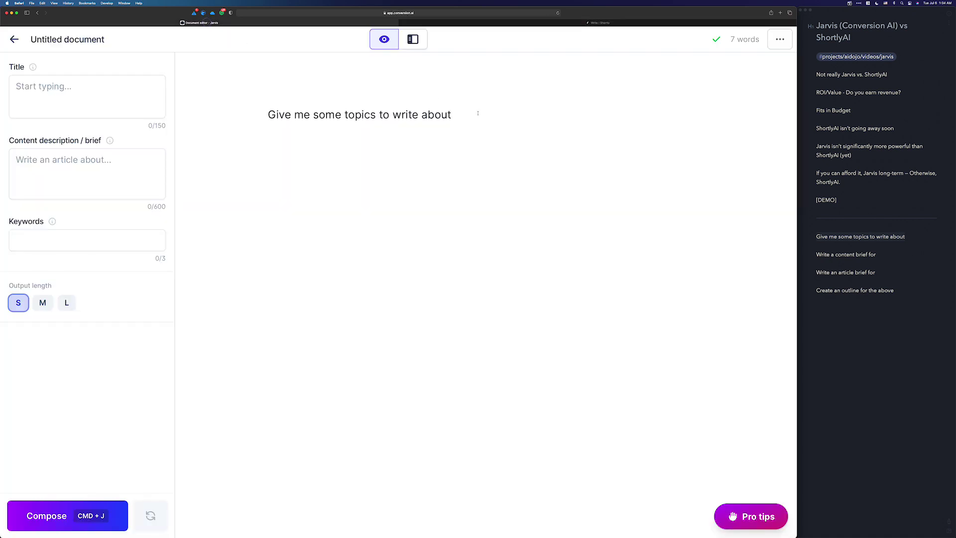
{"action": "key", "text": "super+a"}
{"action": "key", "text": "super+j"}
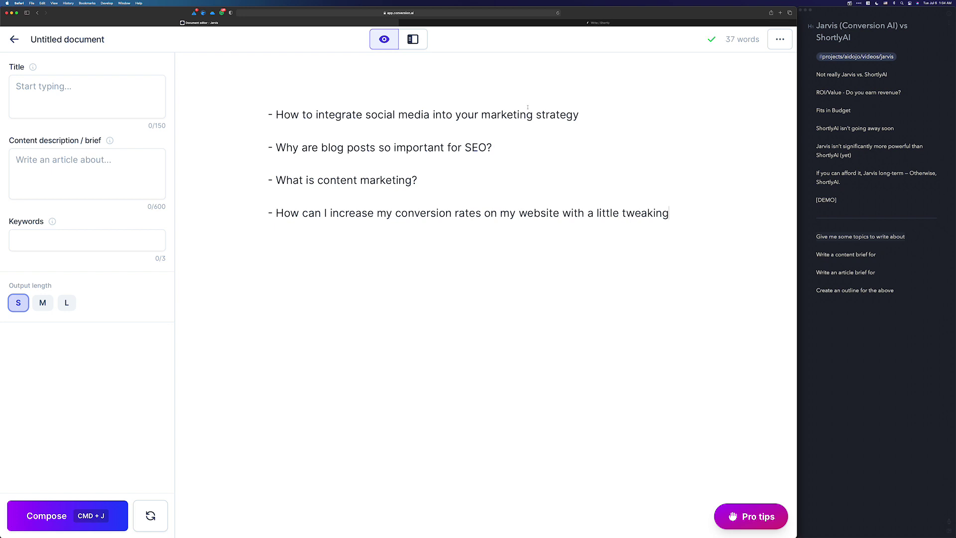
{"action": "left_click", "coordinate": [618, 22]}
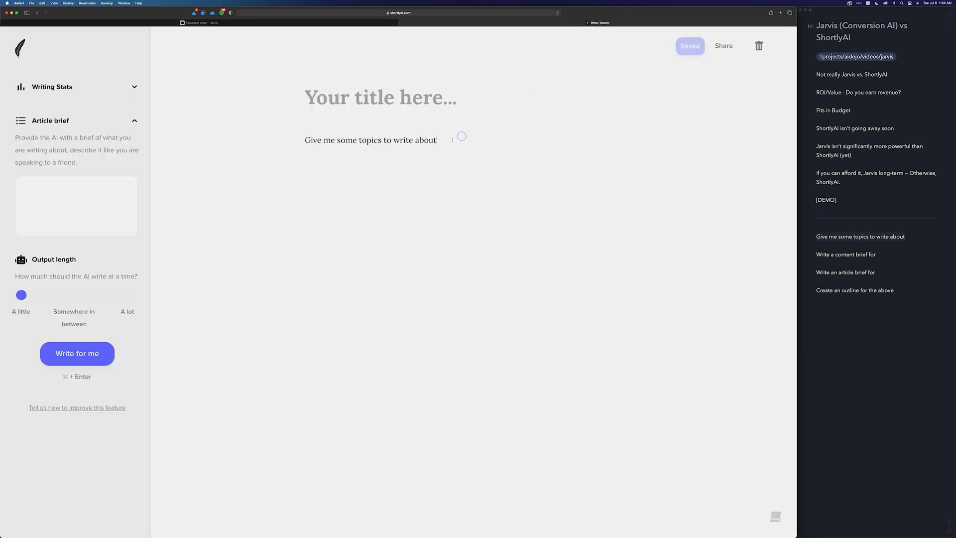
- Generate topic ideas from the prompt in ShortlyAI, rate the output and dismiss the feedback popup
{"action": "left_click_drag", "start_coordinate": [460, 138], "coordinate": [305, 141]}
{"action": "key", "text": "super+Return"}
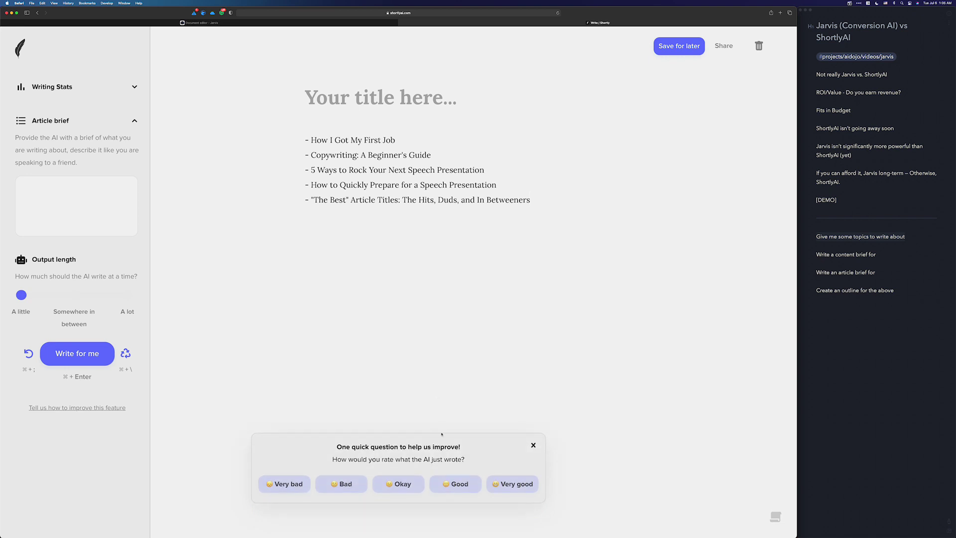
{"action": "left_click", "coordinate": [455, 484]}
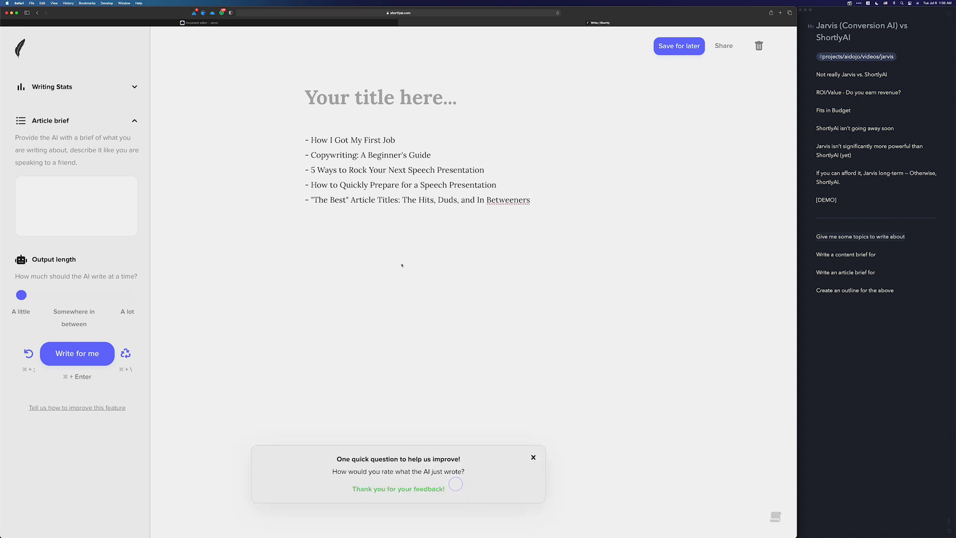
{"action": "left_click", "coordinate": [533, 457]}
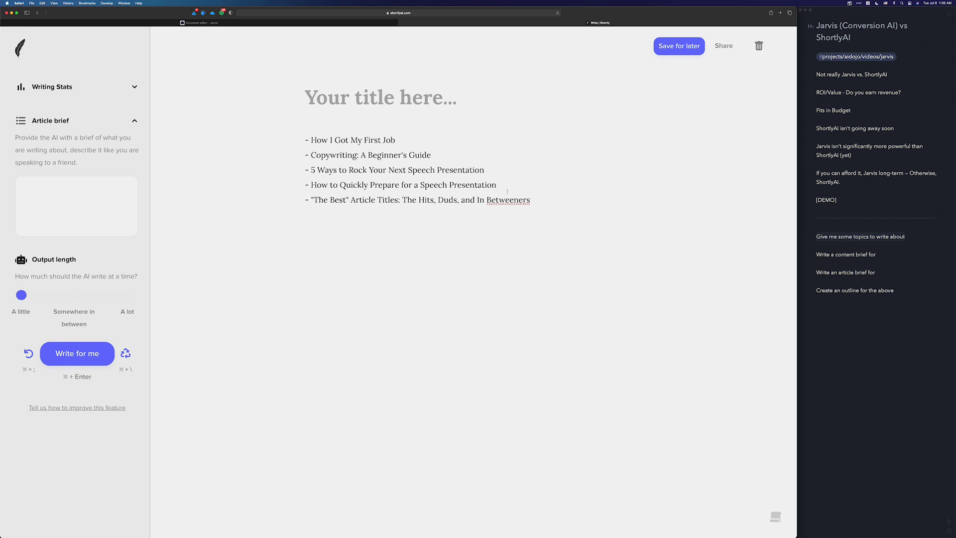
{"action": "left_click_drag", "start_coordinate": [530, 199], "coordinate": [251, 187]}
- Delete the unwanted topics and make '5 Ways to Rock Your Next Speech Presentation' the document title
{"action": "key", "text": "BackSpace"}
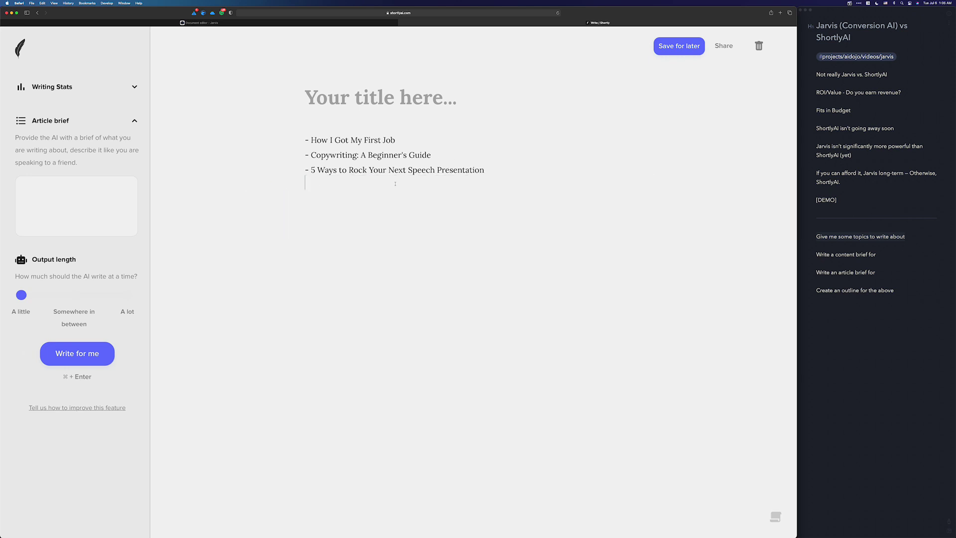
{"action": "left_click_drag", "start_coordinate": [436, 157], "coordinate": [228, 139]}
{"action": "key", "text": "BackSpace"}
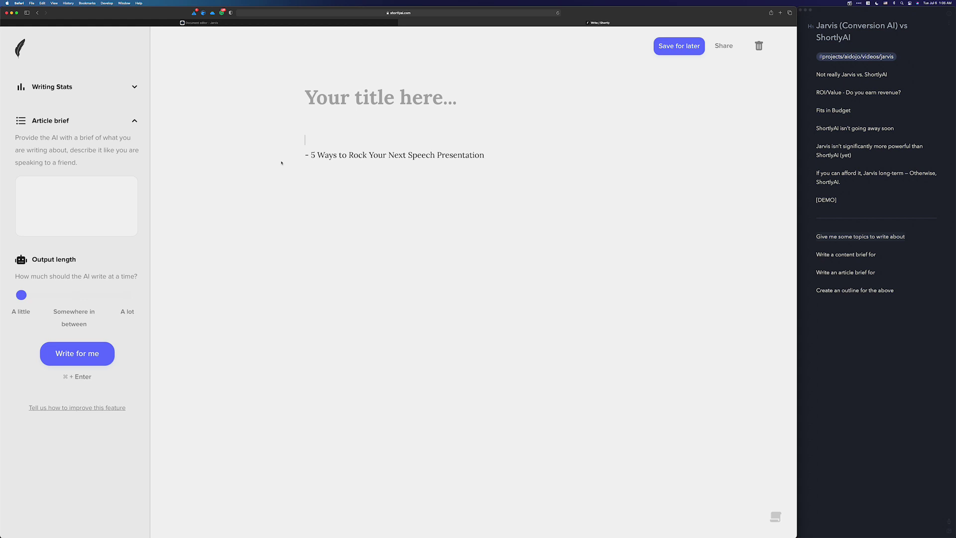
{"action": "key", "text": "Delete"}
{"action": "key", "text": "Delete"}
{"action": "key", "text": "Delete"}
{"action": "left_click_drag", "start_coordinate": [478, 140], "coordinate": [295, 141]}
{"action": "key", "text": "super+c"}
{"action": "left_click", "coordinate": [357, 99]}
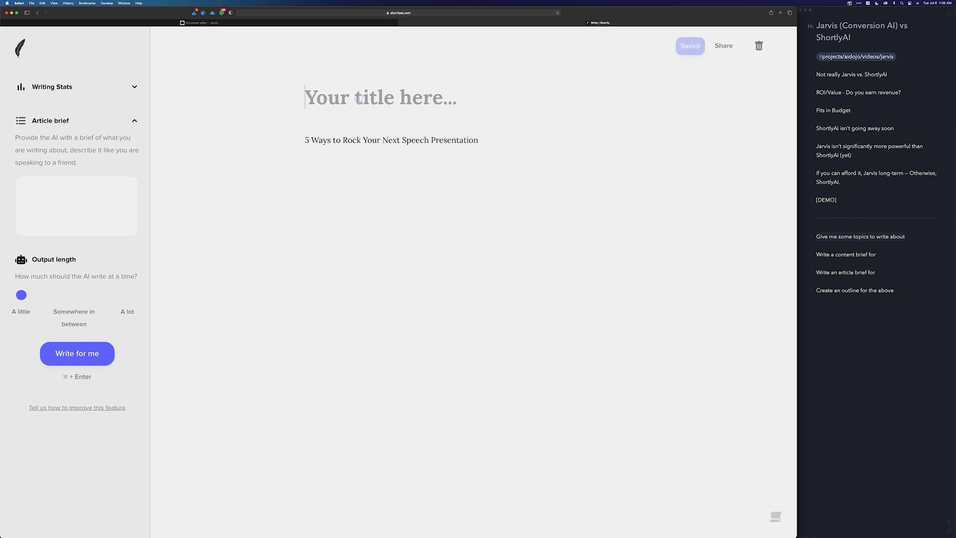
{"action": "key", "text": "super+v"}
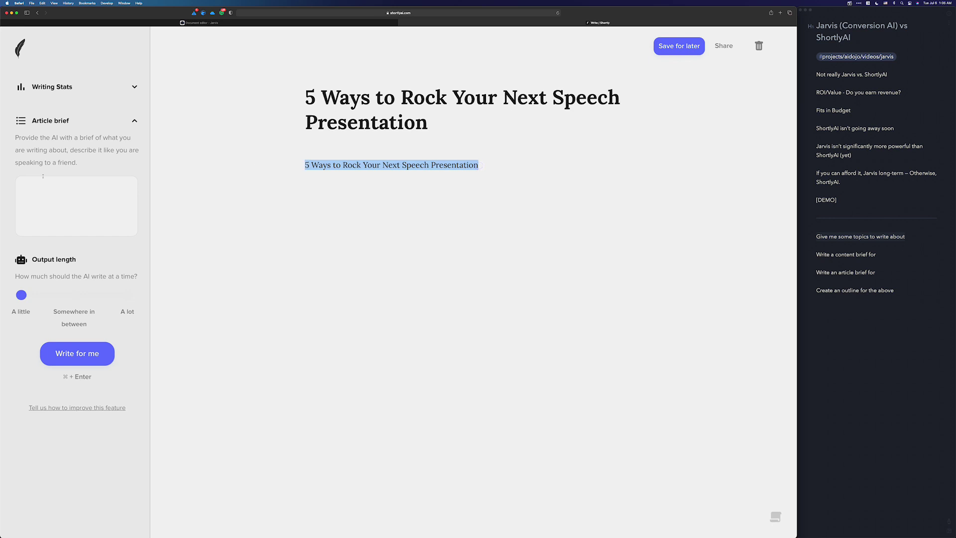
{"action": "left_click", "coordinate": [332, 214]}
- Paste the article brief prompt before the topic and send it to ShortlyAI as an instruction
{"action": "left_click", "coordinate": [887, 256]}
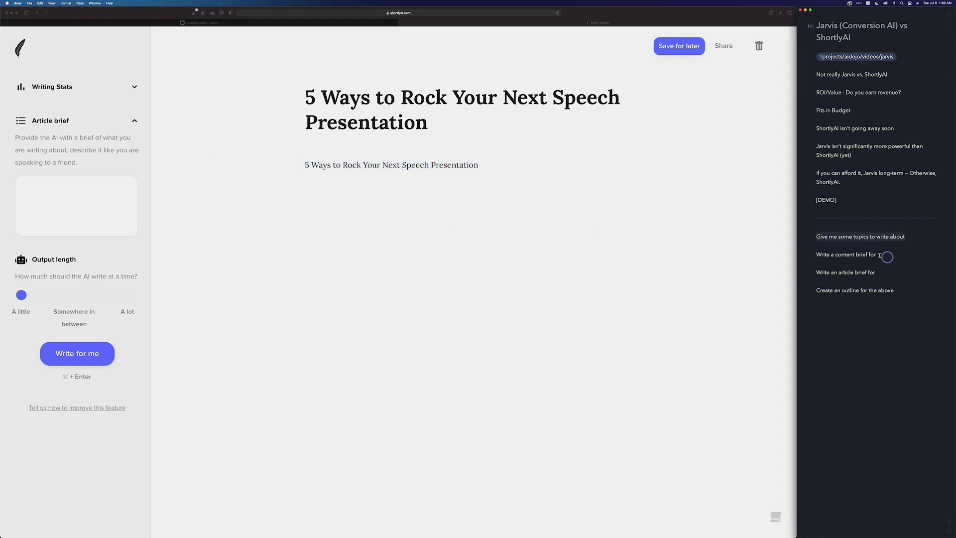
{"action": "left_click_drag", "start_coordinate": [877, 272], "coordinate": [811, 271]}
{"action": "left_click", "coordinate": [309, 166]}
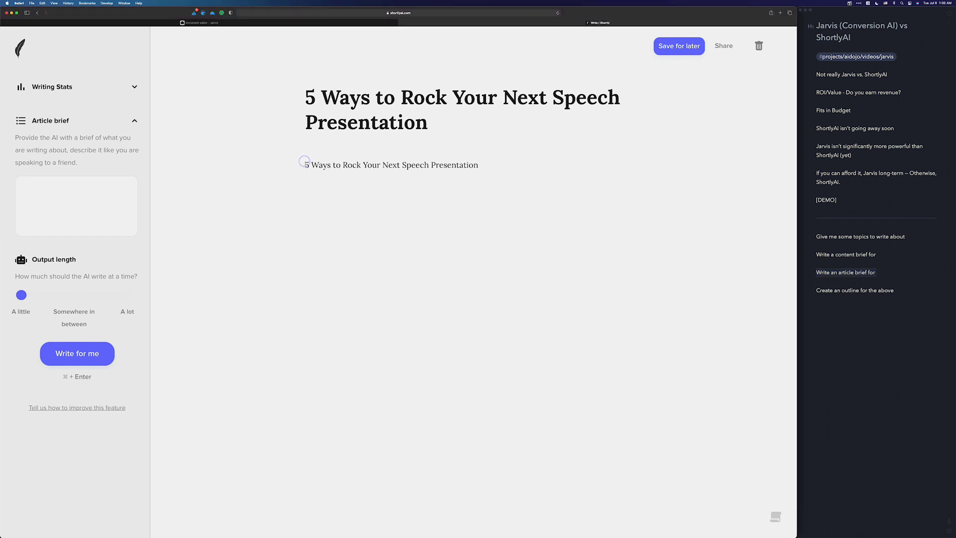
{"action": "key", "text": "super+v"}
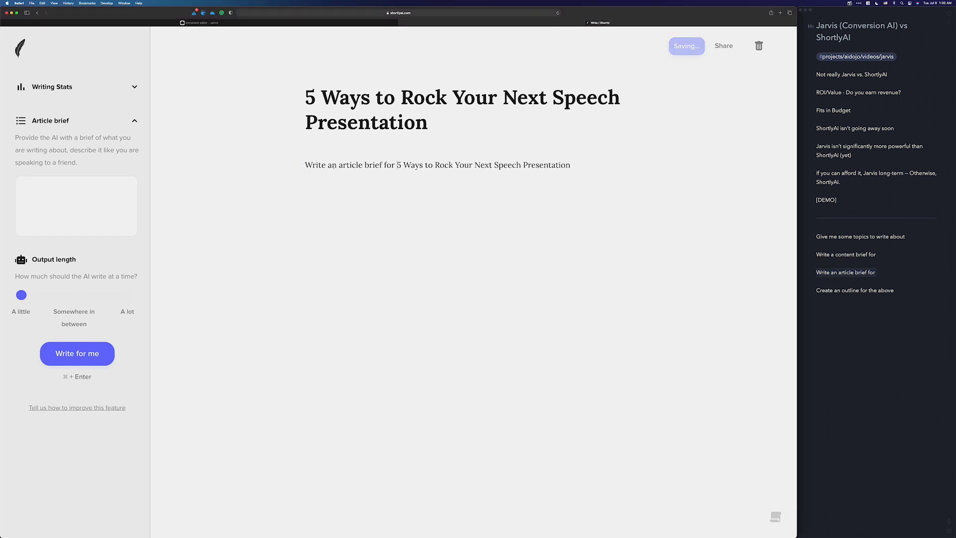
{"action": "left_click_drag", "start_coordinate": [581, 164], "coordinate": [284, 163]}
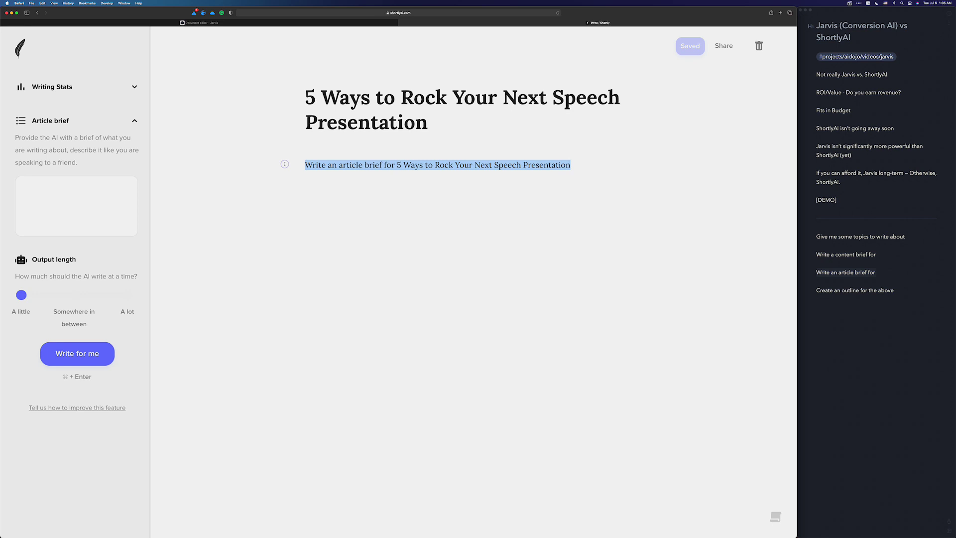
{"action": "key", "text": "super+Return"}
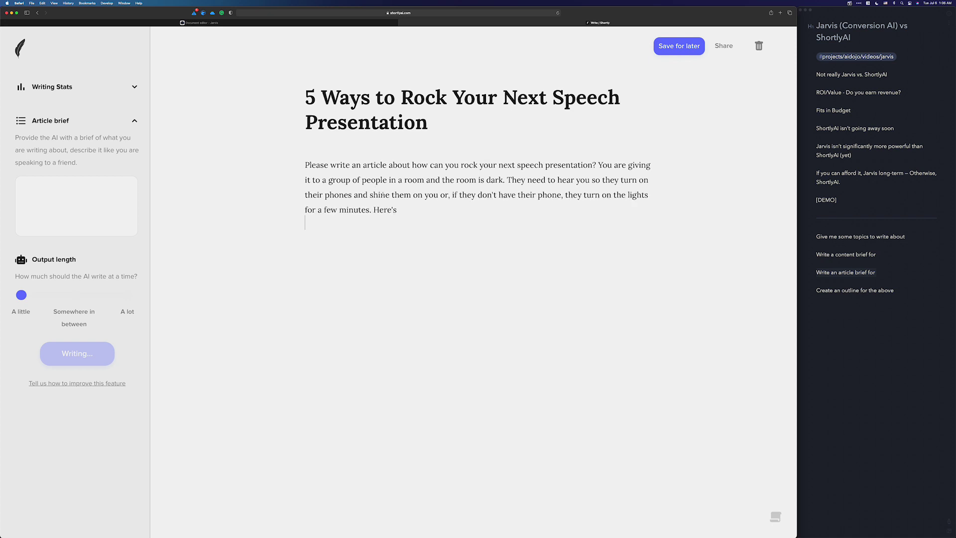
- Move the generated paragraph into the Article brief, rate it, and copy the 'Write a content brief for' prompt
{"action": "left_click_drag", "start_coordinate": [581, 210], "coordinate": [226, 151]}
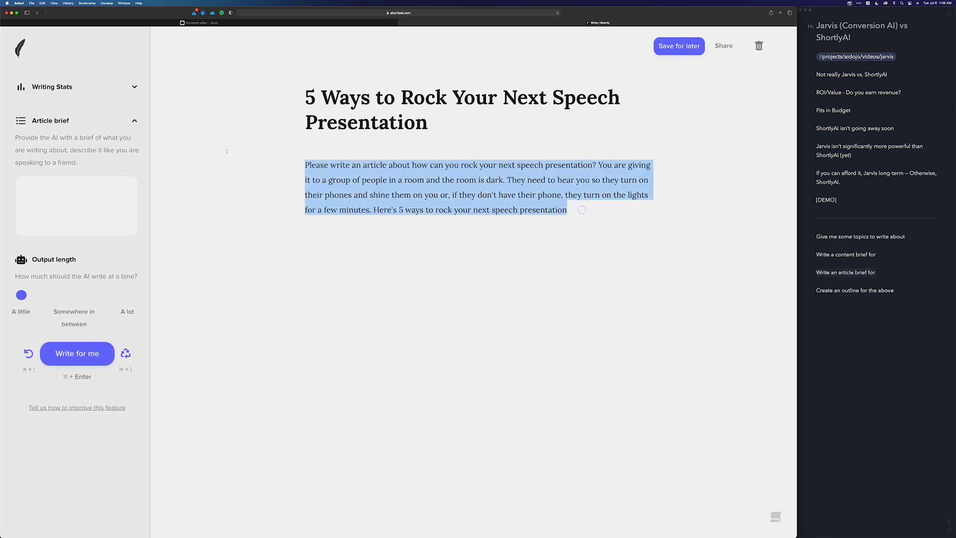
{"action": "key", "text": "super+x"}
{"action": "left_click", "coordinate": [43, 207]}
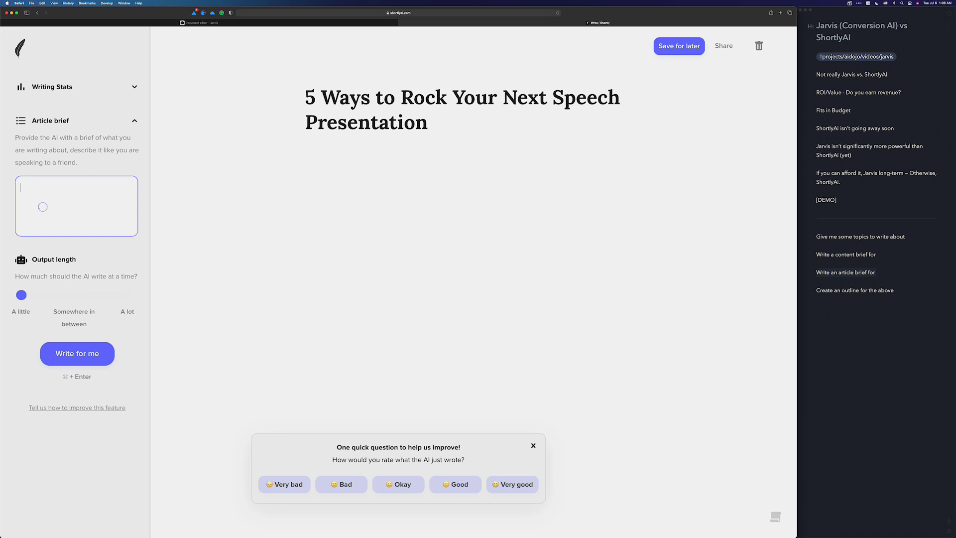
{"action": "key", "text": "super+v"}
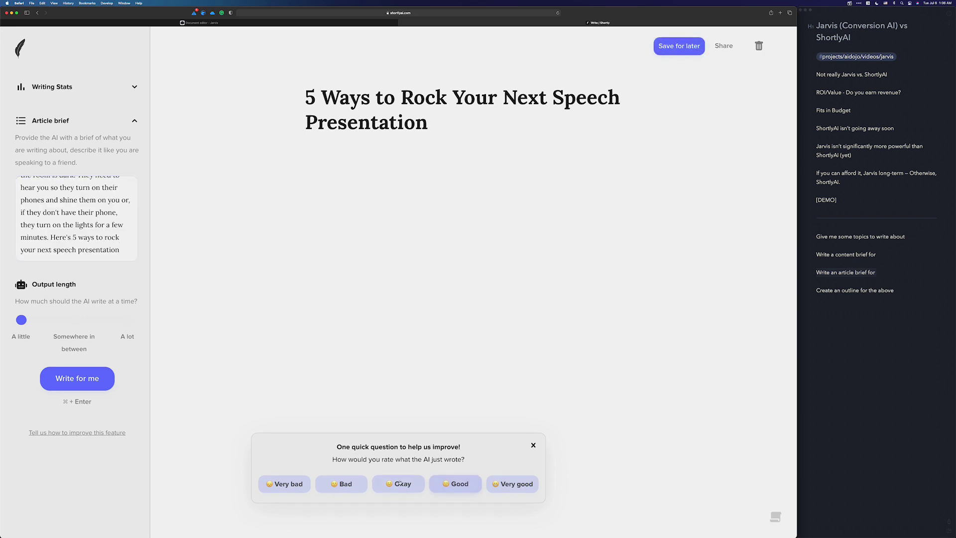
{"action": "left_click", "coordinate": [455, 483]}
{"action": "left_click", "coordinate": [860, 236]}
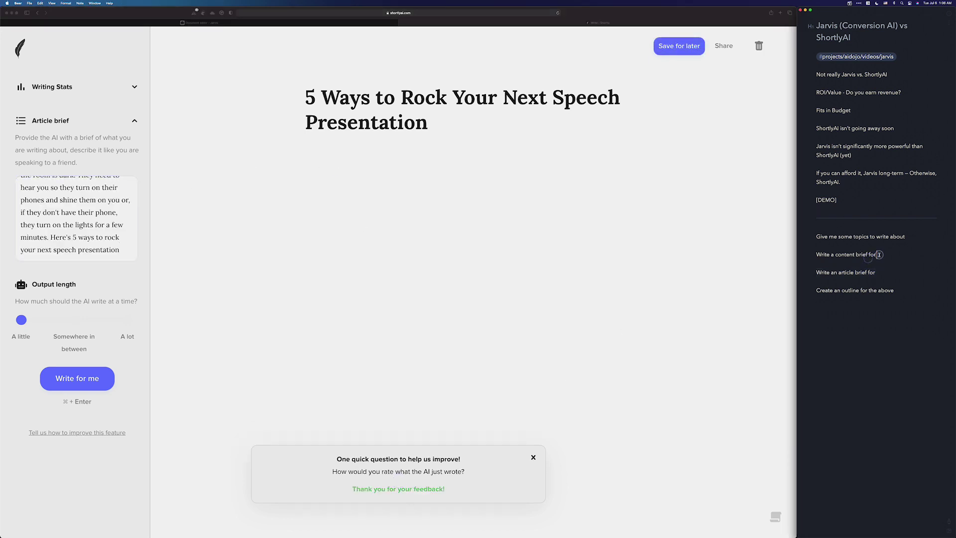
{"action": "left_click_drag", "start_coordinate": [876, 255], "coordinate": [817, 254]}
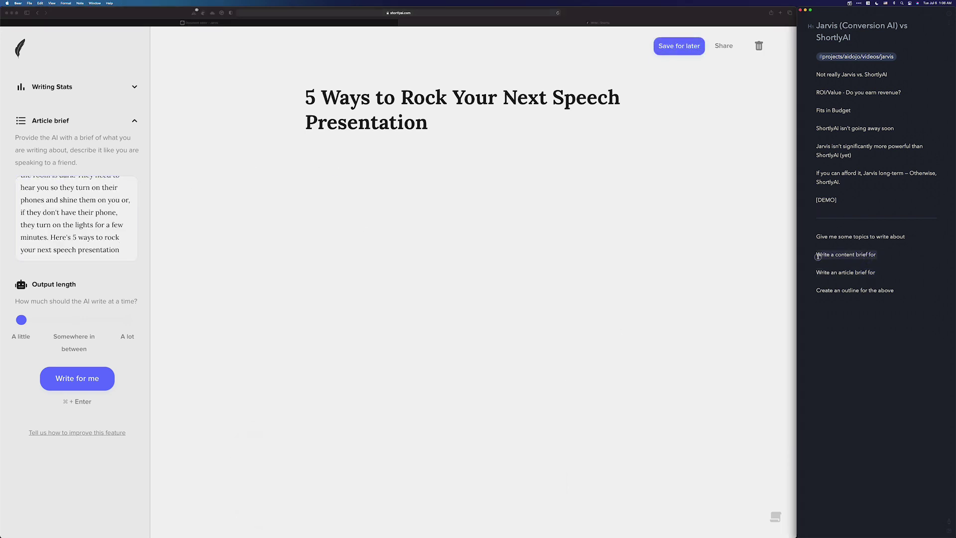
{"action": "left_click", "coordinate": [294, 22]}
- Add the 'Write a content brief for' prompt followed by the article title in Jarvis
{"action": "left_click", "coordinate": [719, 211]}
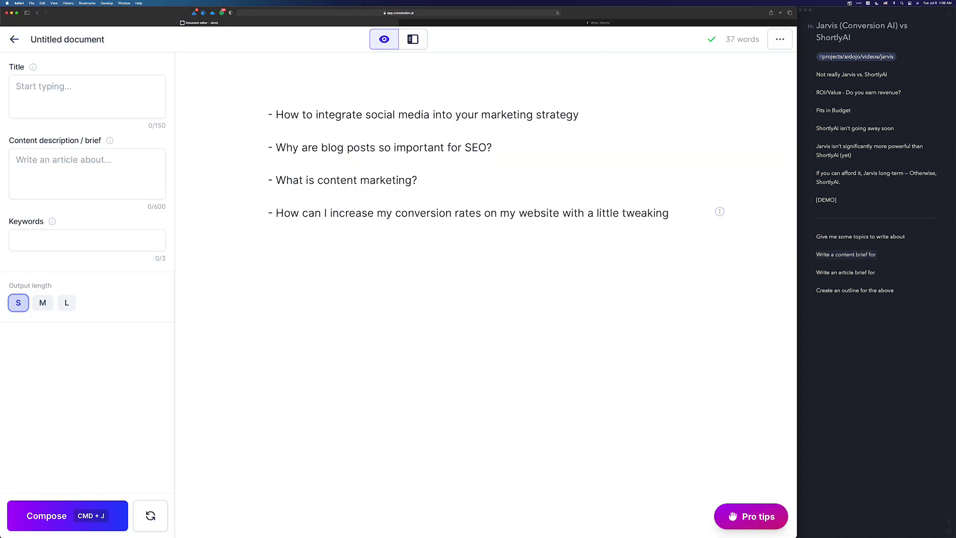
{"action": "key", "text": "Return"}
{"action": "key", "text": "super+v"}
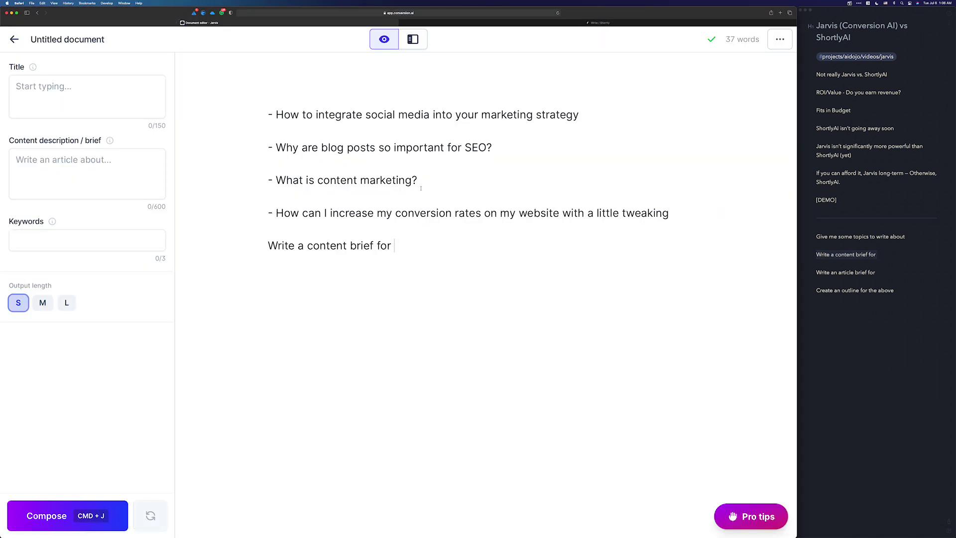
{"action": "left_click", "coordinate": [594, 22]}
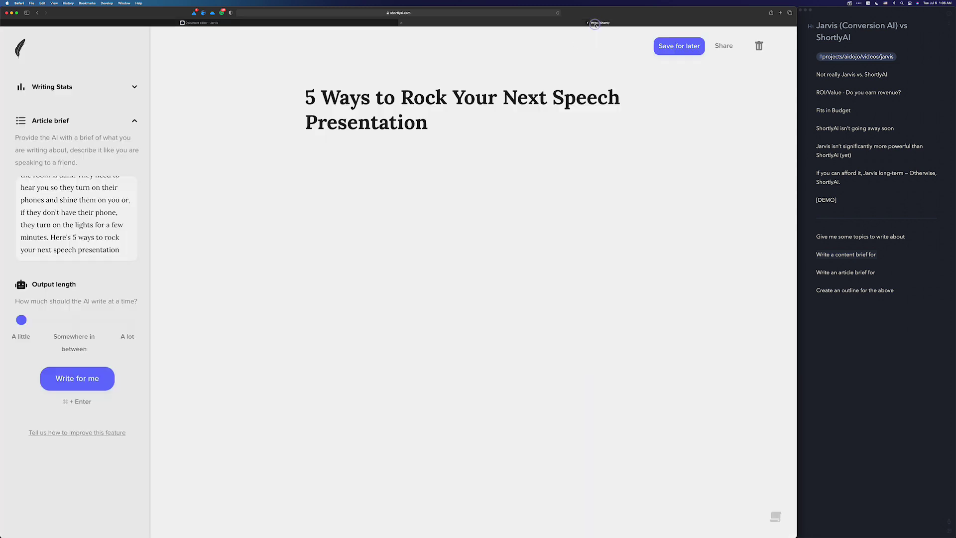
{"action": "triple_click", "coordinate": [432, 123]}
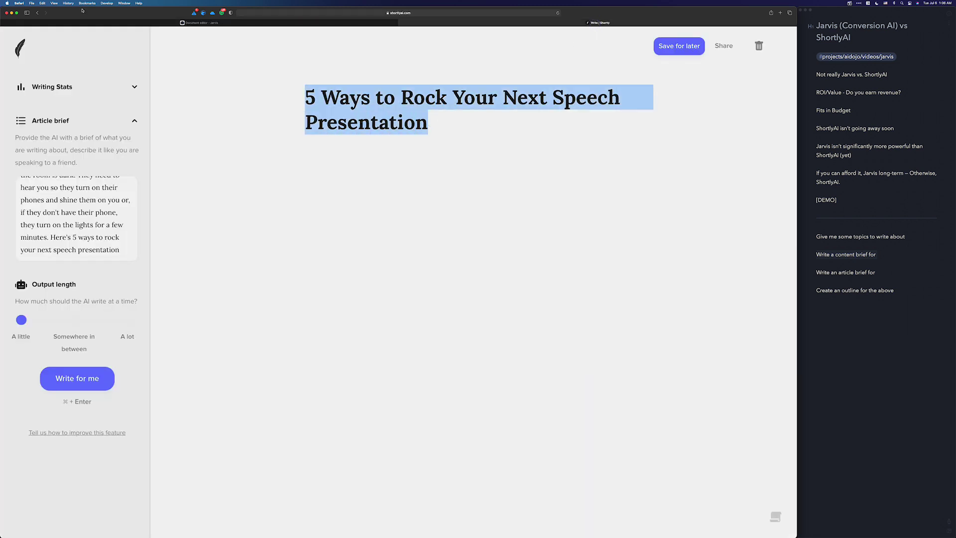
{"action": "left_click", "coordinate": [209, 23]}
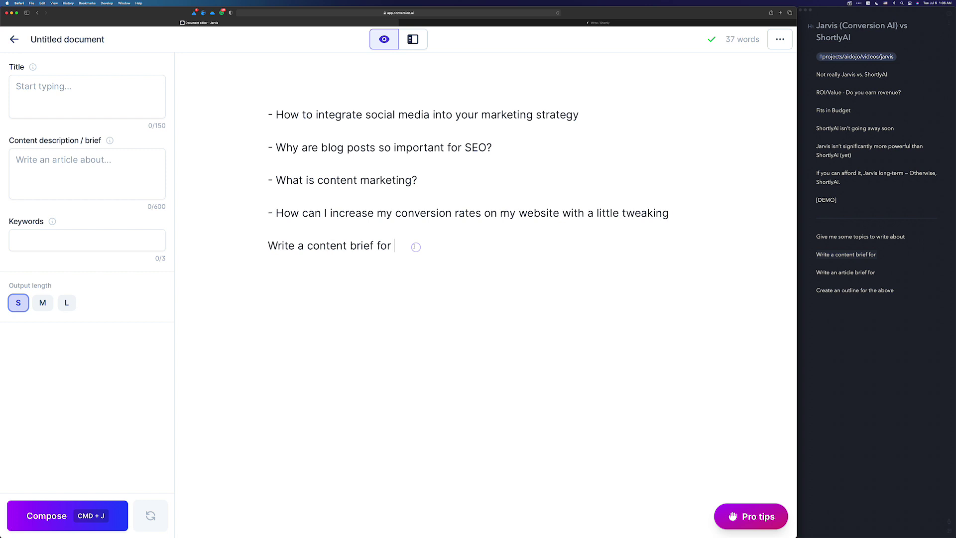
{"action": "key", "text": "super+v"}
- Remove the old bullets, retype 'Write a content brief for 5 Ways to Rock Your Next Speech Presentation', set output length Medium
{"action": "left_click_drag", "start_coordinate": [680, 213], "coordinate": [199, 90]}
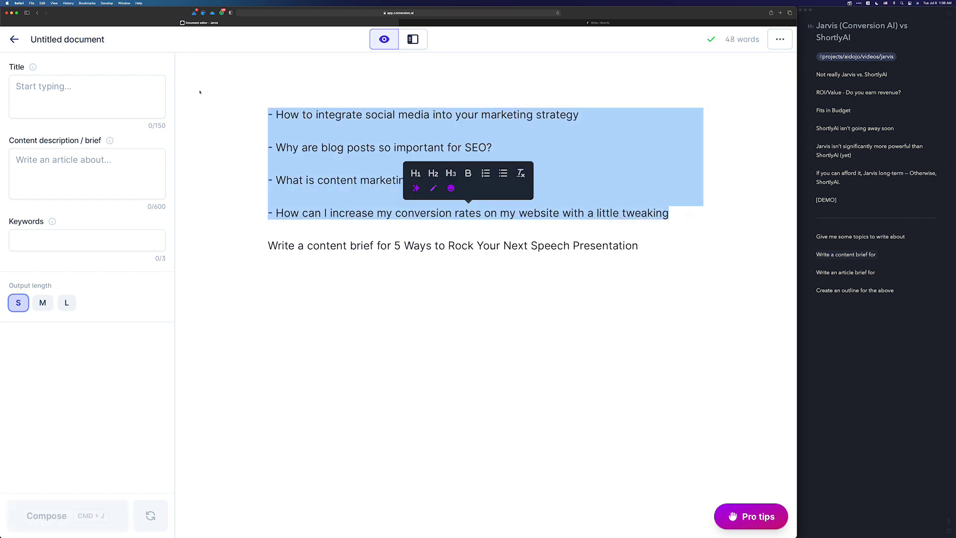
{"action": "key", "text": "BackSpace"}
{"action": "key", "text": "BackSpace"}
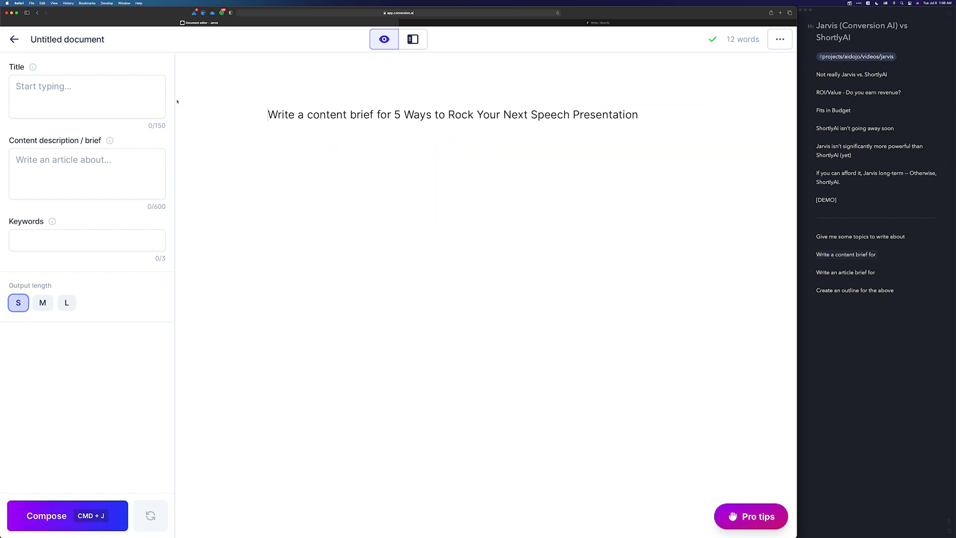
{"action": "left_click", "coordinate": [652, 113]}
{"action": "key", "text": "super+a"}
{"action": "key", "text": "super+j"}
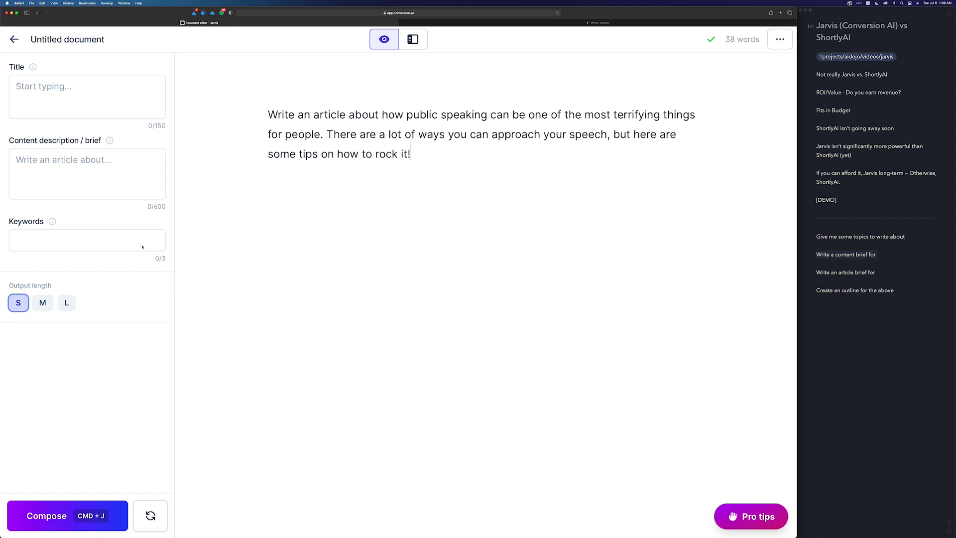
{"action": "key", "text": "alt+BackSpace"}
{"action": "key", "text": "alt+BackSpace"}
{"action": "key", "text": "alt+BackSpace"}
{"action": "key", "text": "alt+BackSpace"}
{"action": "key", "text": "alt+BackSpace"}
{"action": "key", "text": "alt+BackSpace"}
{"action": "key", "text": "alt+BackSpace"}
{"action": "key", "text": "alt+BackSpace"}
{"action": "key", "text": "alt+BackSpace"}
{"action": "key", "text": "alt+BackSpace"}
{"action": "key", "text": "alt+BackSpace"}
{"action": "key", "text": "alt+BackSpace"}
{"action": "key", "text": "alt+BackSpace"}
{"action": "key", "text": "alt+BackSpace"}
{"action": "key", "text": "alt+BackSpace"}
{"action": "key", "text": "alt+BackSpace"}
{"action": "key", "text": "alt+BackSpace"}
{"action": "key", "text": "alt+BackSpace"}
{"action": "key", "text": "alt+BackSpace"}
{"action": "key", "text": "alt+BackSpace"}
{"action": "type", "text": "Write a content brief for 5 Ways to Rock Your Next Speech Presentation"}
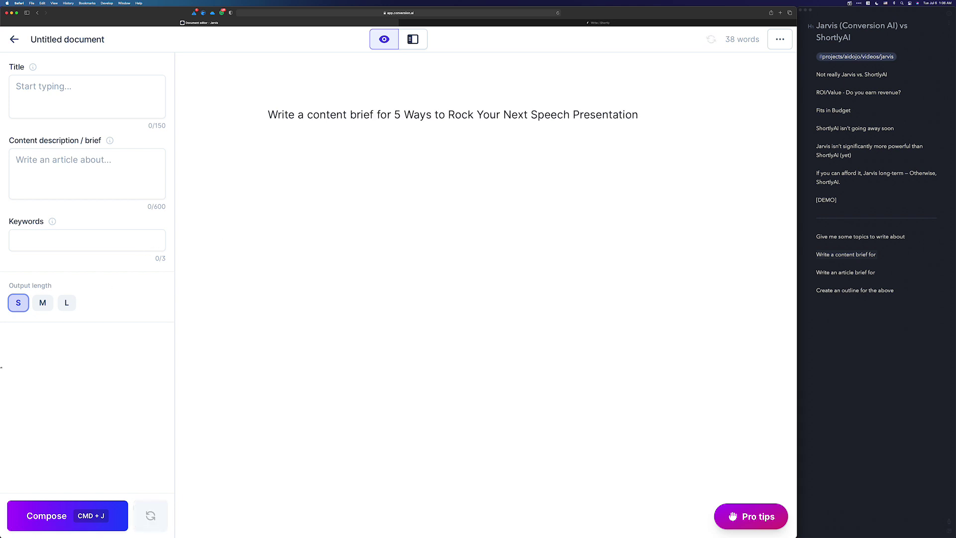
{"action": "left_click", "coordinate": [40, 303]}
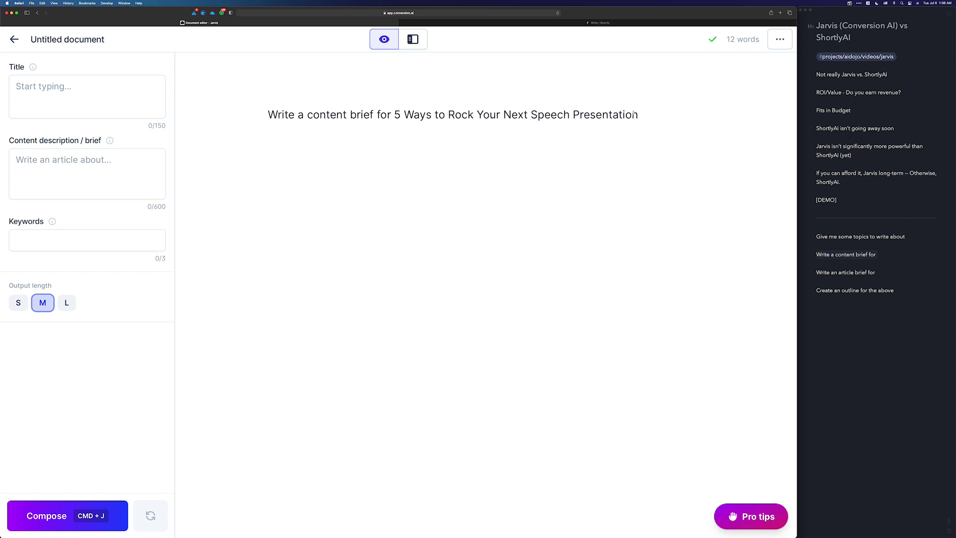
- Compose the content brief and move the generated passage into the Content brief field
{"action": "key", "text": "ctrl+Tab"}
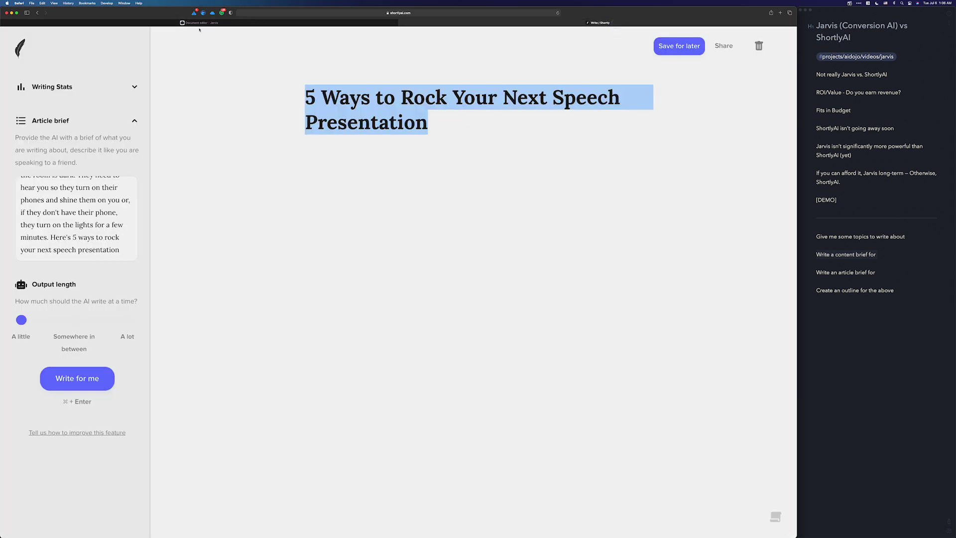
{"action": "left_click", "coordinate": [405, 169]}
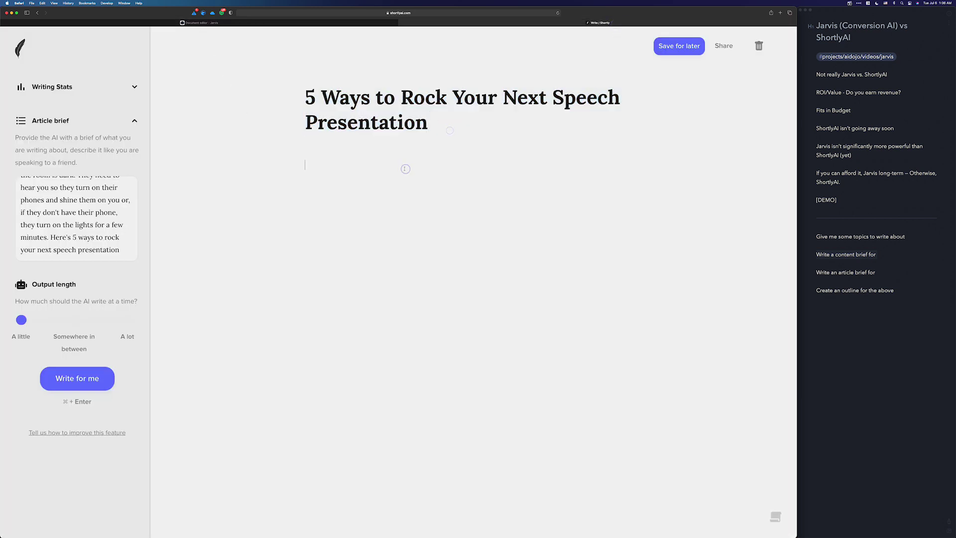
{"action": "left_click", "coordinate": [211, 24]}
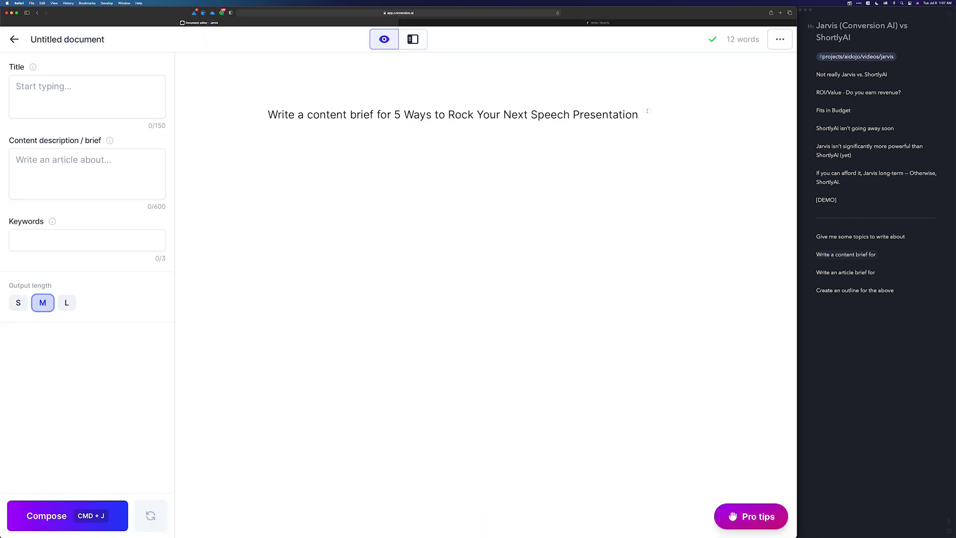
{"action": "key", "text": "super+j"}
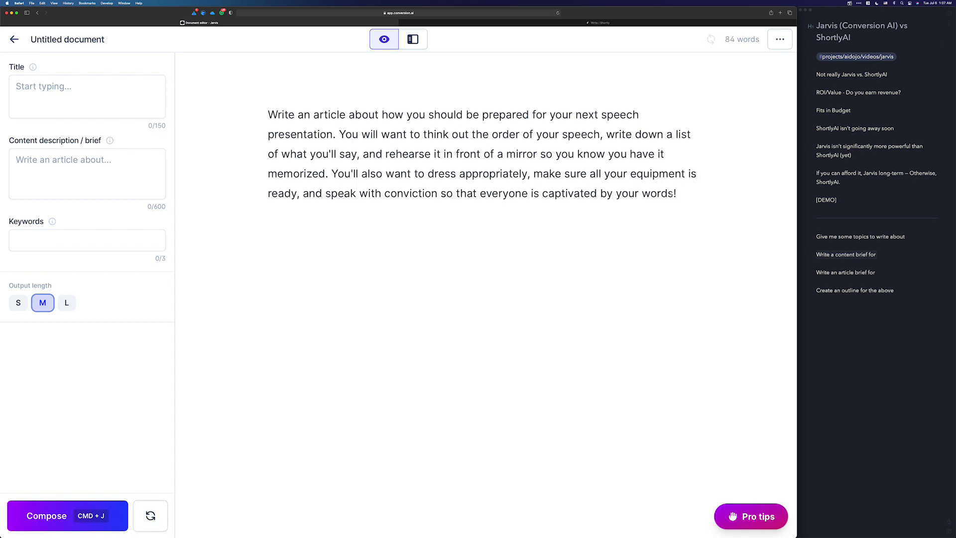
{"action": "left_click", "coordinate": [247, 114], "text": "shift"}
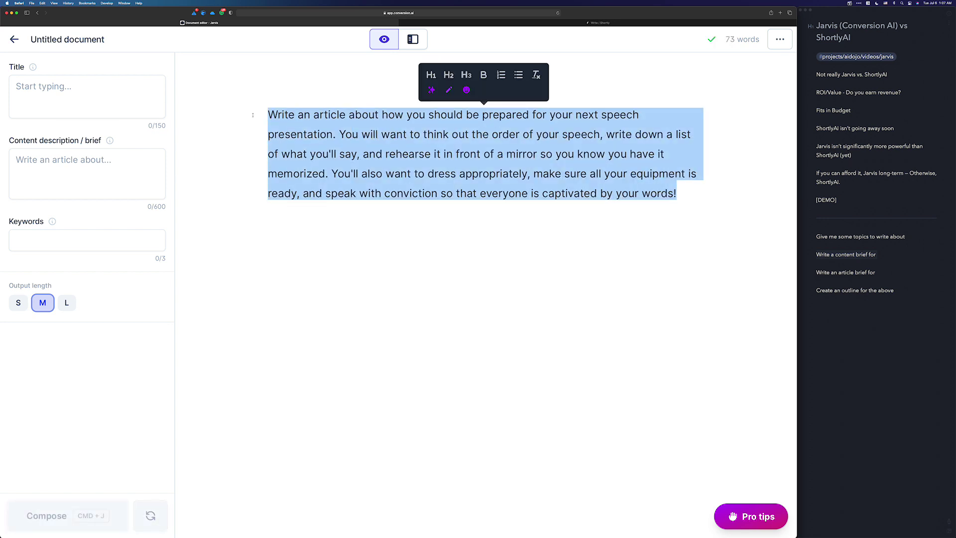
{"action": "key", "text": "super+x"}
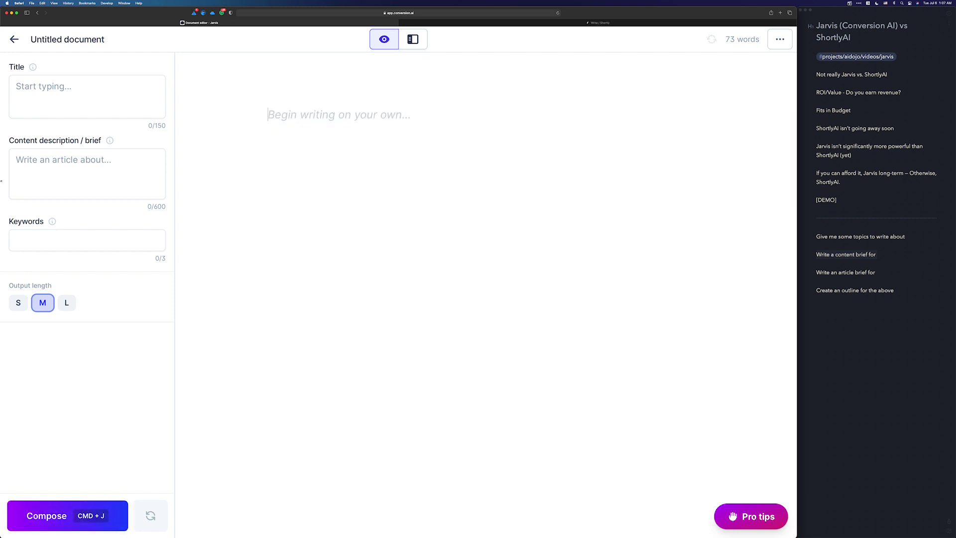
{"action": "left_click", "coordinate": [49, 162]}
{"action": "key", "text": "super+v"}
- Copy the article title from ShortlyAI into Jarvis's Title field
{"action": "left_click", "coordinate": [563, 22]}
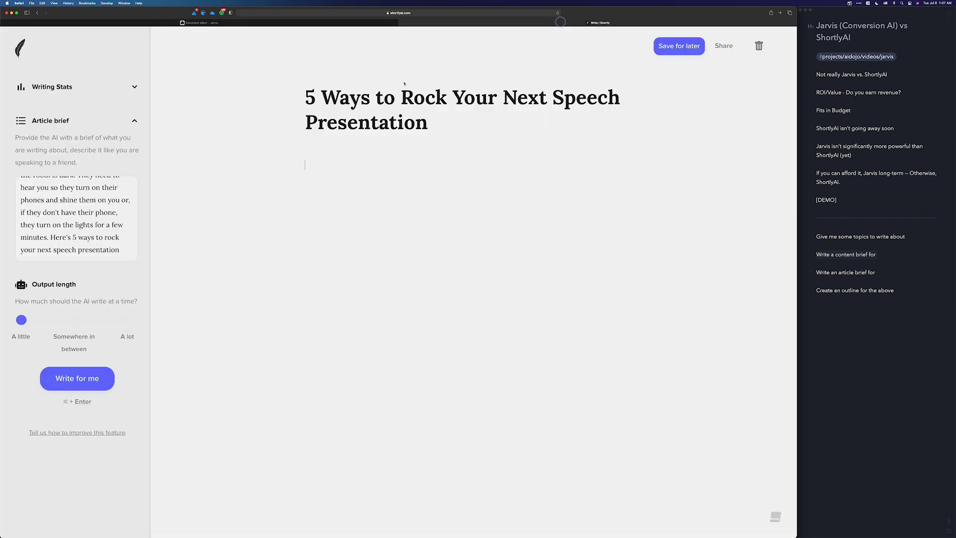
{"action": "triple_click", "coordinate": [398, 95]}
{"action": "key", "text": "super+c"}
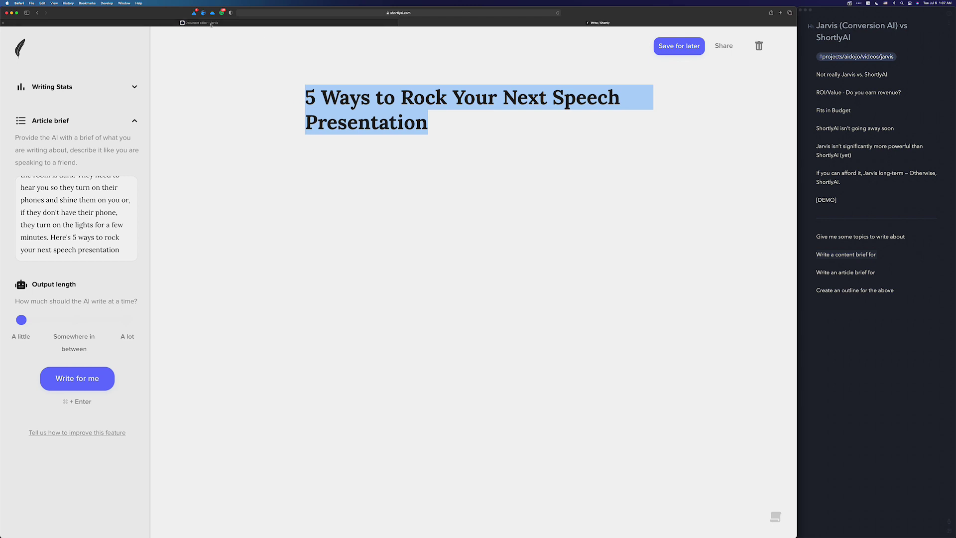
{"action": "left_click", "coordinate": [199, 22]}
{"action": "left_click", "coordinate": [102, 85]}
{"action": "key", "text": "super+v"}
- Compose a first draft from 'write an introduction' and paste the article title into the text
{"action": "left_click", "coordinate": [329, 107]}
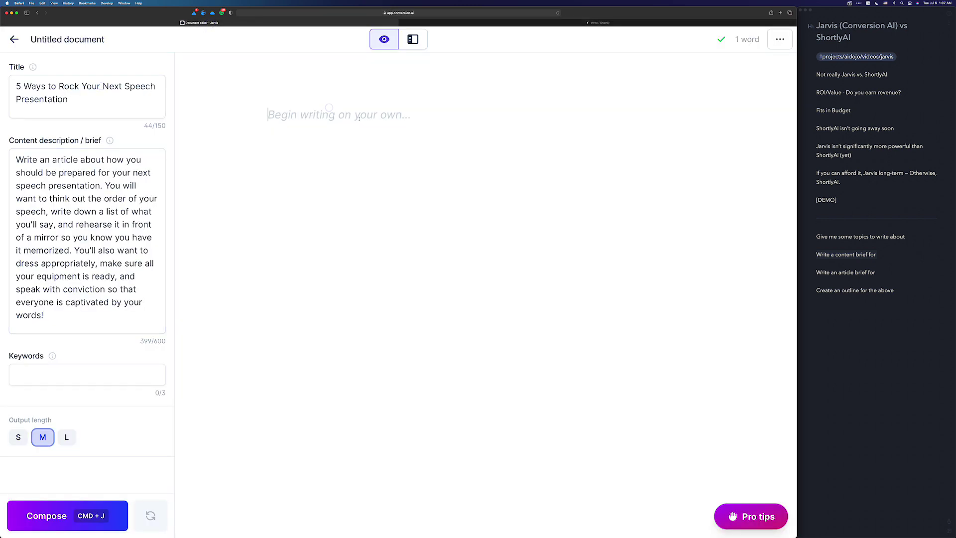
{"action": "left_click", "coordinate": [891, 289]}
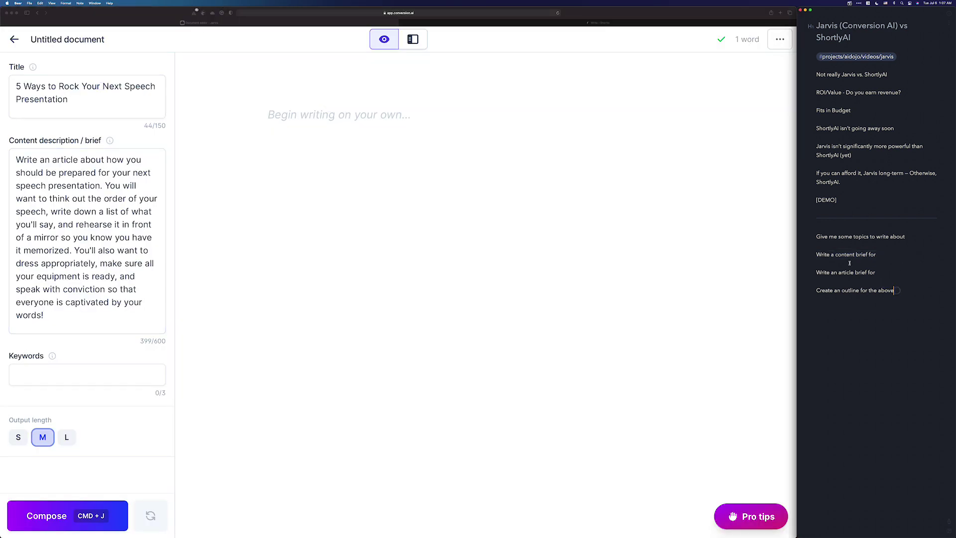
{"action": "left_click", "coordinate": [334, 111]}
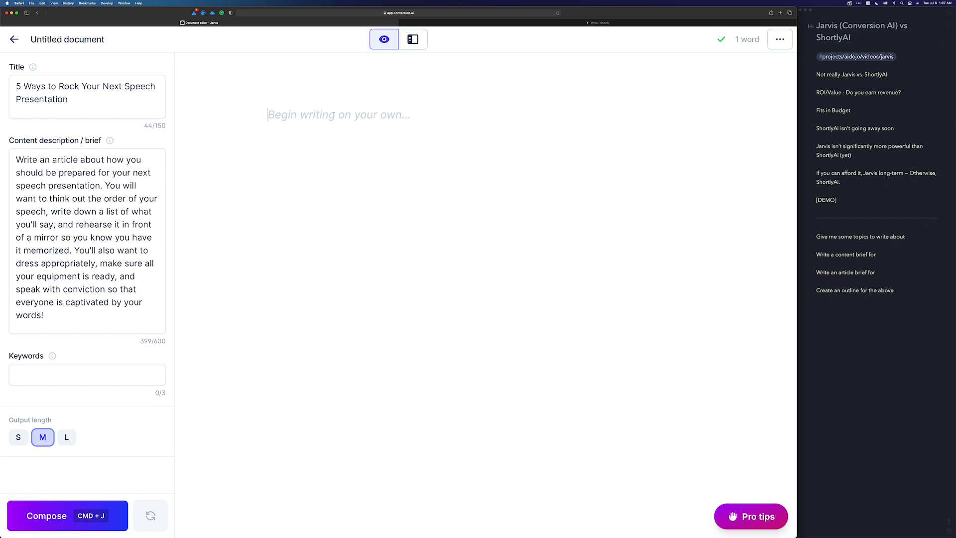
{"action": "type", "text": "wri"}
{"action": "key", "text": "BackSpace"}
{"action": "key", "text": "BackSpace"}
{"action": "key", "text": "BackSpace"}
{"action": "type", "text": "wri"}
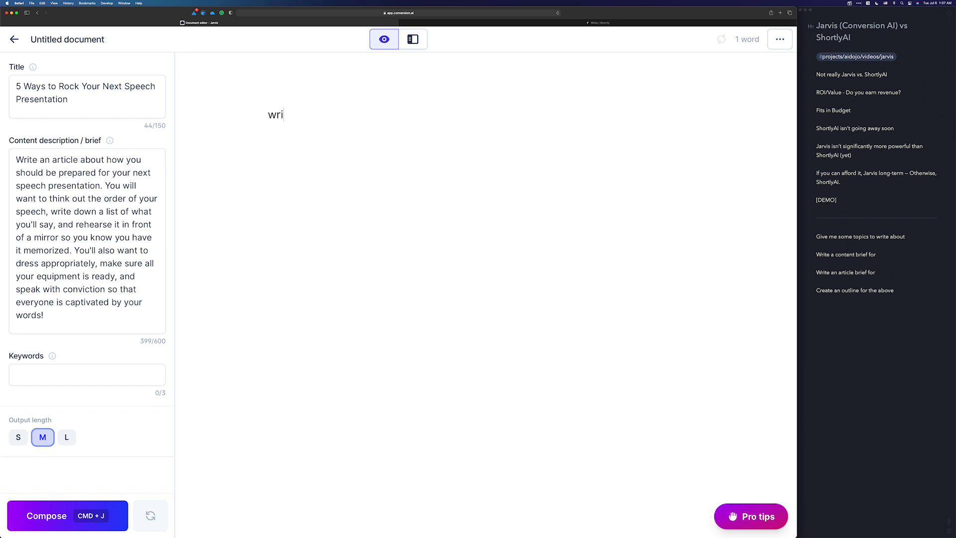
{"action": "type", "text": "te an introdu"}
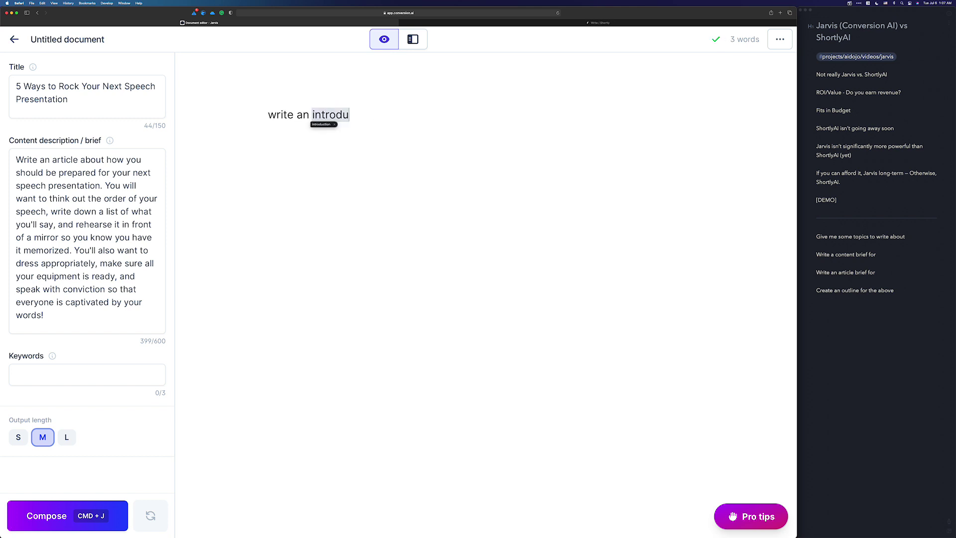
{"action": "type", "text": "ction"}
{"action": "key", "text": "super+j"}
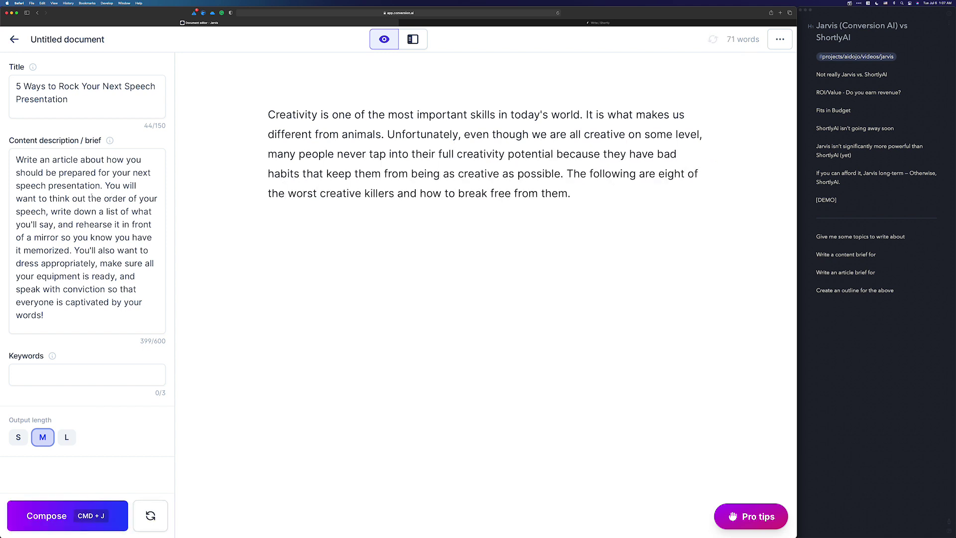
{"action": "left_click_drag", "start_coordinate": [573, 194], "coordinate": [230, 101]}
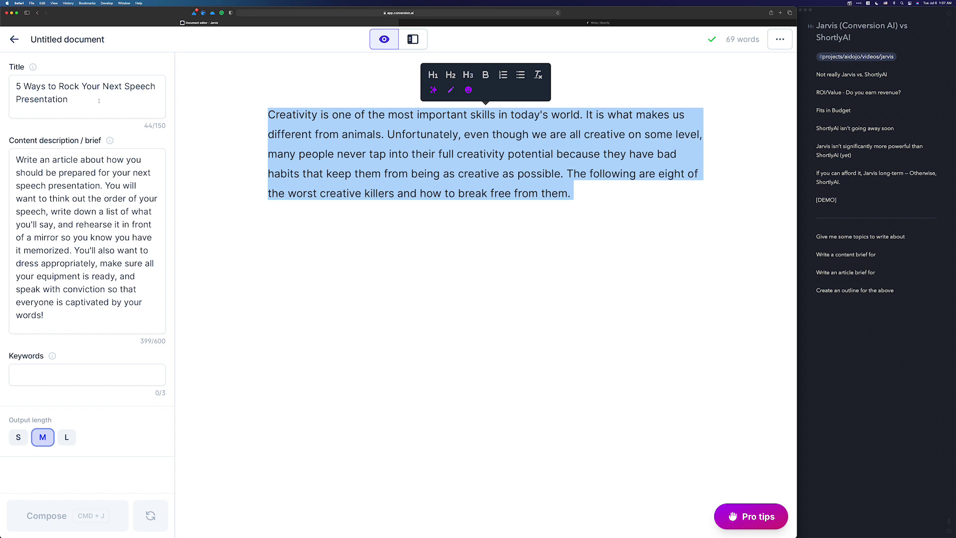
{"action": "left_click", "coordinate": [380, 164]}
{"action": "key", "text": "super+v"}
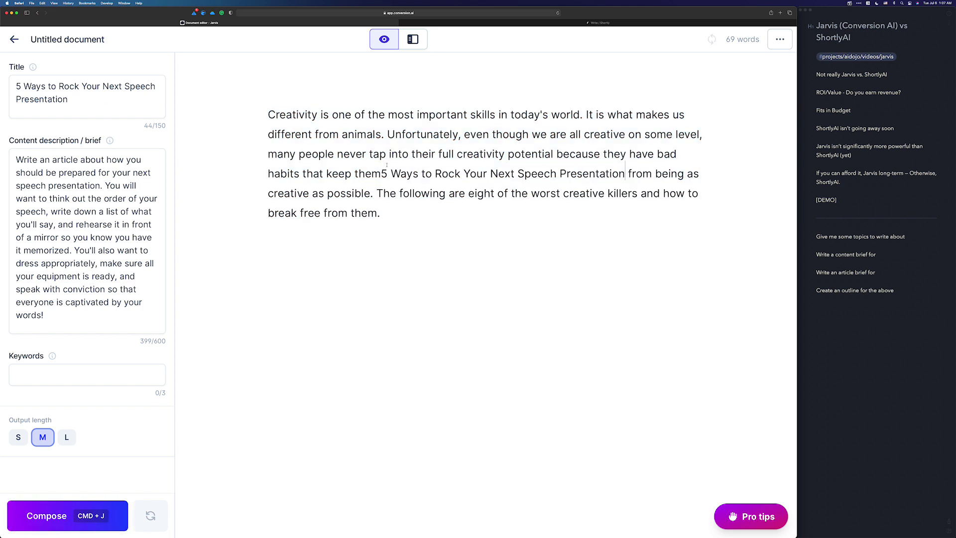
- Replace the editor text with 'write an introduction for' plus the title and compose the intro
{"action": "left_click_drag", "start_coordinate": [427, 212], "coordinate": [360, 168]}
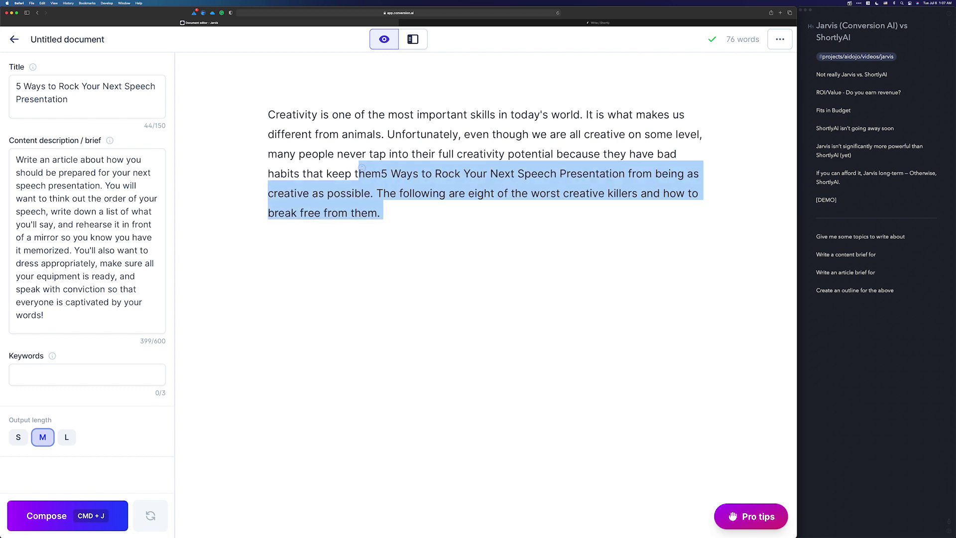
{"action": "key", "text": "super+a"}
{"action": "type", "text": "writ"}
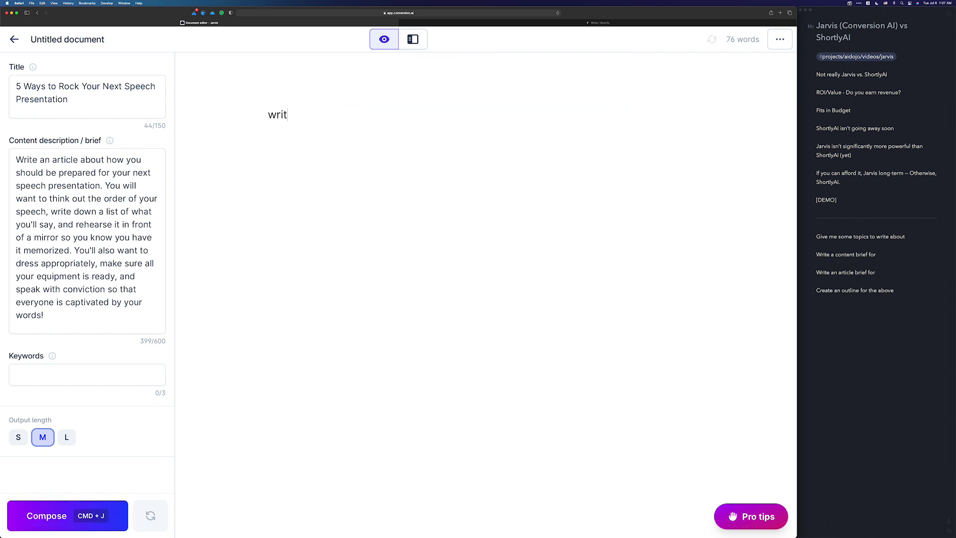
{"action": "type", "text": " con"}
{"action": "key", "text": "BackSpace"}
{"action": "key", "text": "BackSpace"}
{"action": "key", "text": "BackSpace"}
{"action": "key", "text": "BackSpace"}
{"action": "type", "text": "e a"}
{"action": "type", "text": "n inspi"}
{"action": "key", "text": "BackSpace"}
{"action": "key", "text": "BackSpace"}
{"action": "key", "text": "BackSpace"}
{"action": "type", "text": "troduction "}
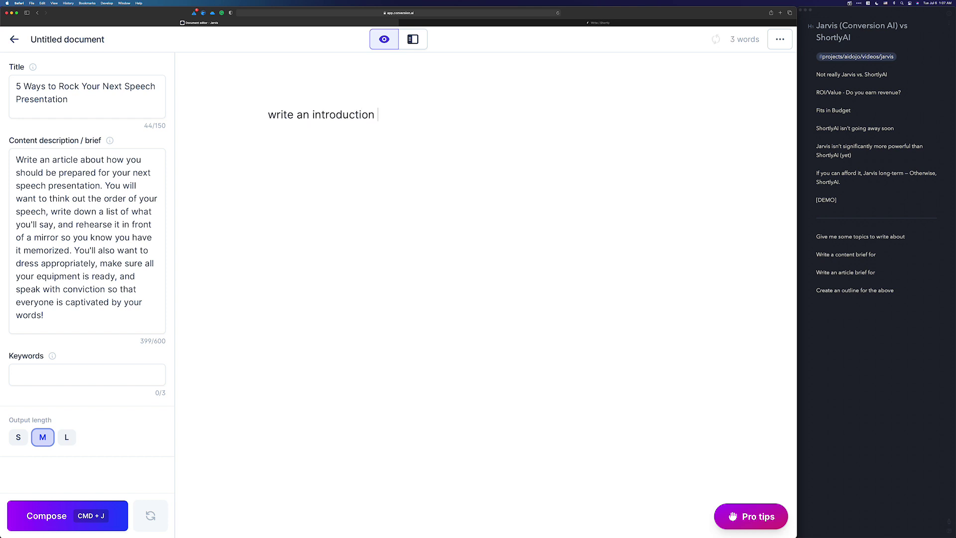
{"action": "type", "text": "for"}
{"action": "key", "text": "super+v"}
{"action": "key", "text": "super+a"}
{"action": "key", "text": "super+j"}
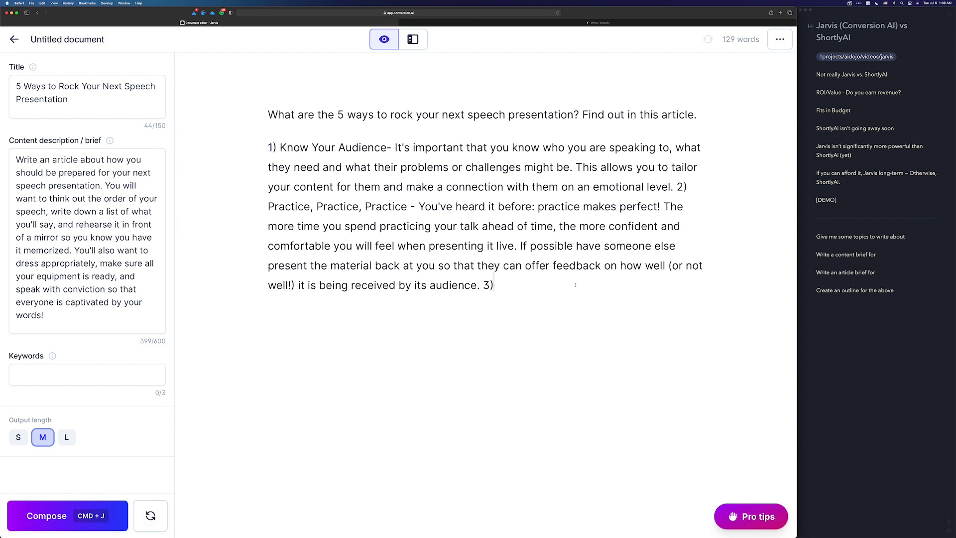
- Delete the trailing '3)', add an empty paragraph, and copy the 'Create an outline for the above' prompt
{"action": "key", "text": "BackSpace"}
{"action": "key", "text": "BackSpace"}
{"action": "key", "text": "Return"}
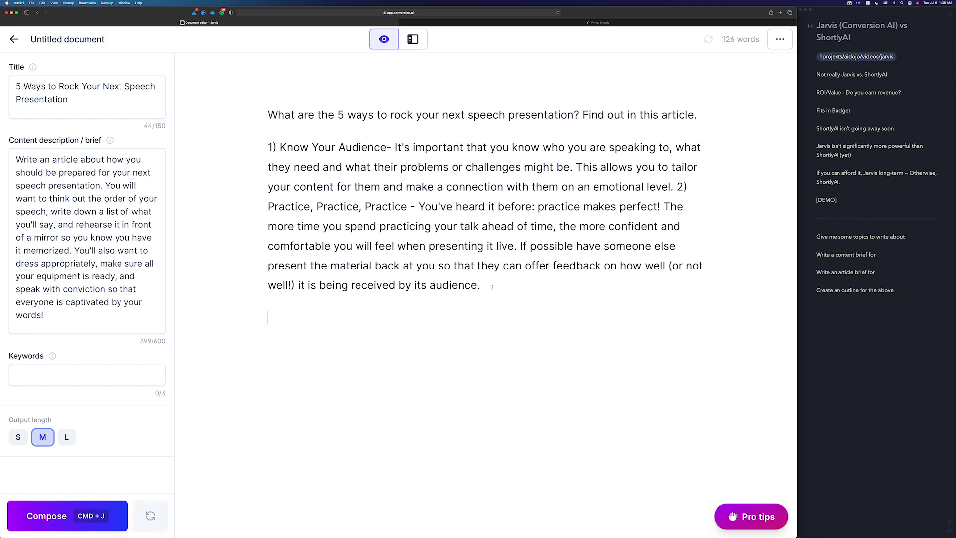
{"action": "left_click", "coordinate": [896, 290]}
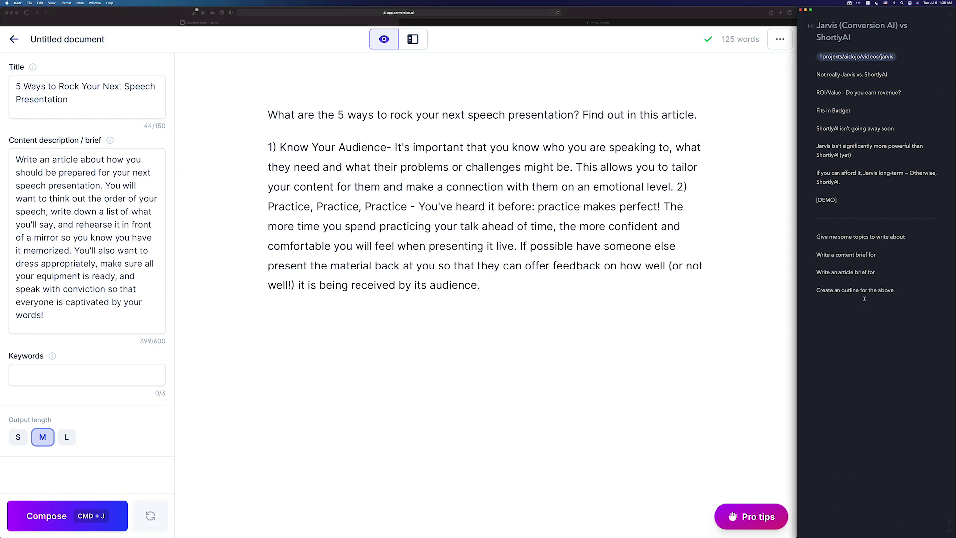
{"action": "left_click_drag", "start_coordinate": [896, 290], "coordinate": [809, 291]}
{"action": "key", "text": "super+c"}
{"action": "left_click", "coordinate": [475, 258]}
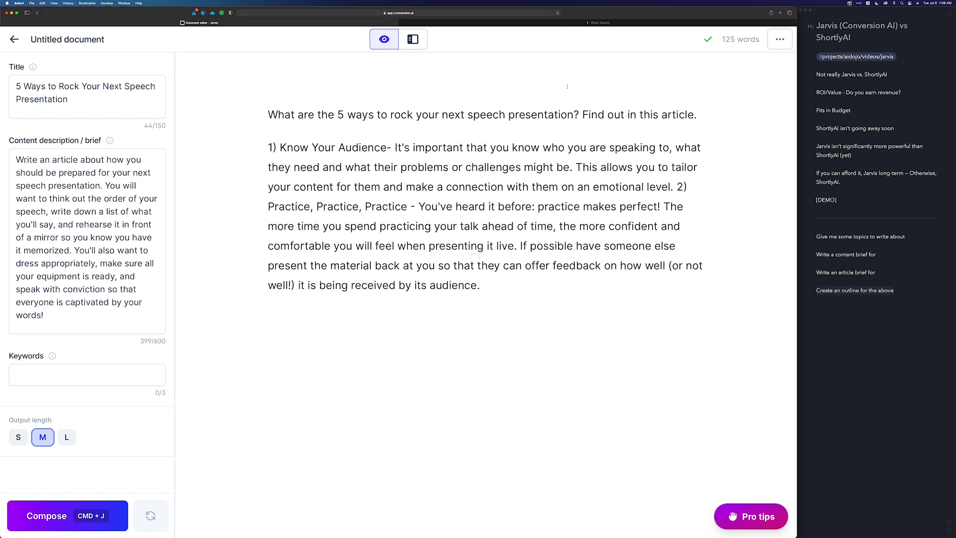
- Have ShortlyAI write an intro from 'write an introduction for 5 Ways to Rock Your Next Speech Presentation', rated Good
{"action": "left_click", "coordinate": [600, 23]}
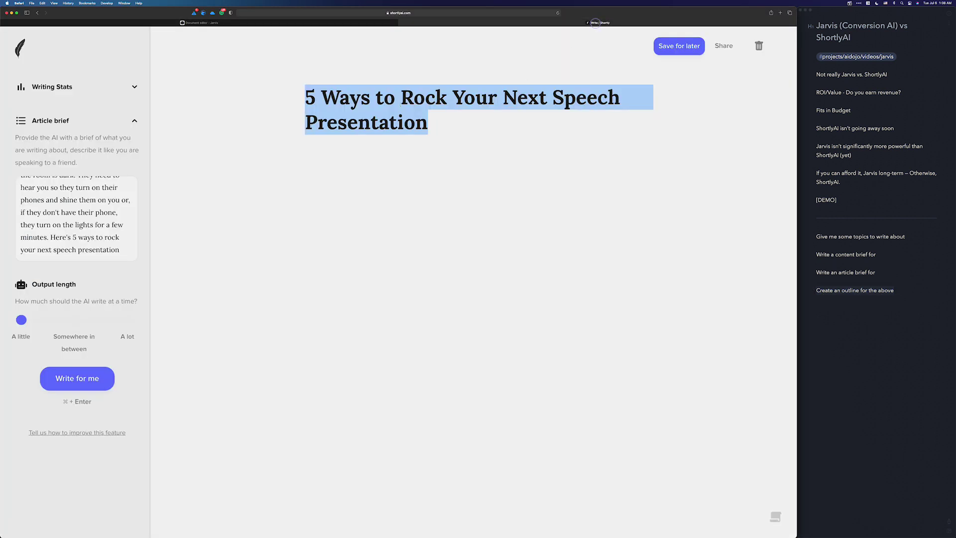
{"action": "left_click", "coordinate": [387, 147]}
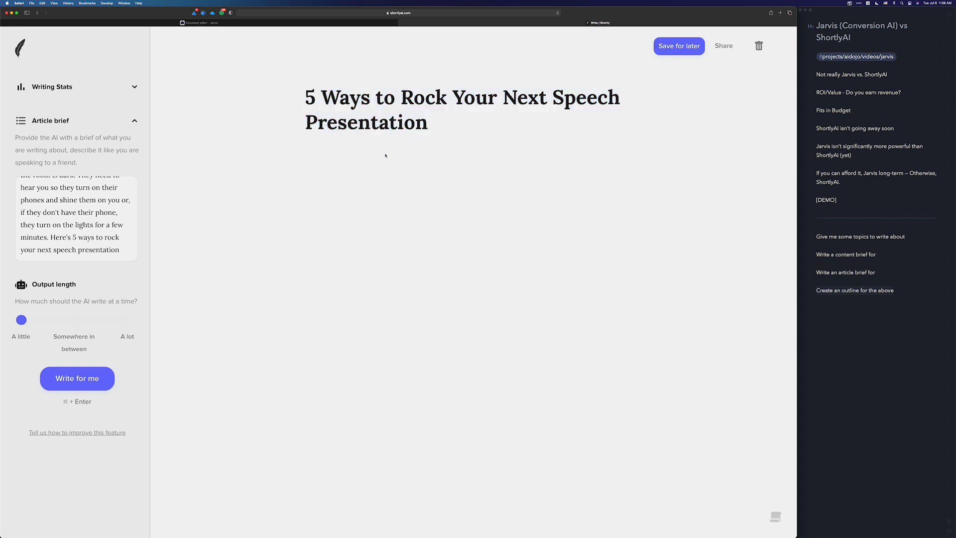
{"action": "left_click", "coordinate": [376, 159]}
{"action": "type", "text": "write an introduction for"}
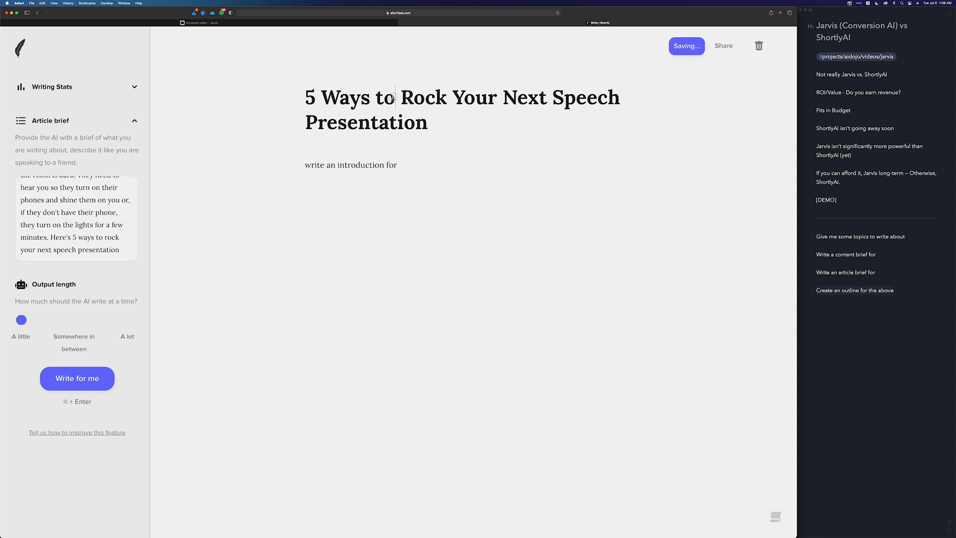
{"action": "left_click", "coordinate": [433, 160]}
{"action": "key", "text": "super+v"}
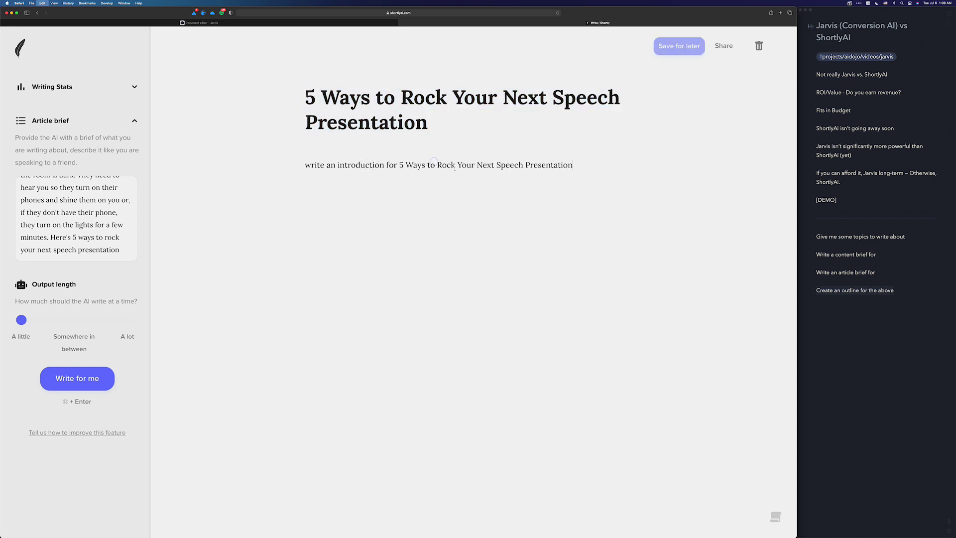
{"action": "left_click_drag", "start_coordinate": [592, 164], "coordinate": [277, 163]}
{"action": "key", "text": "super+Return"}
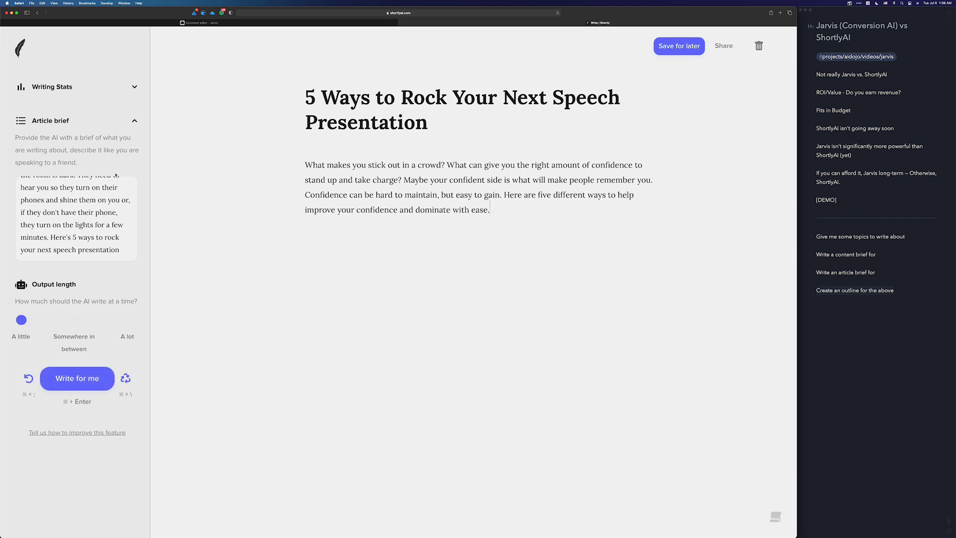
{"action": "scroll", "coordinate": [75, 214], "scroll_direction": "up", "scroll_amount": 5}
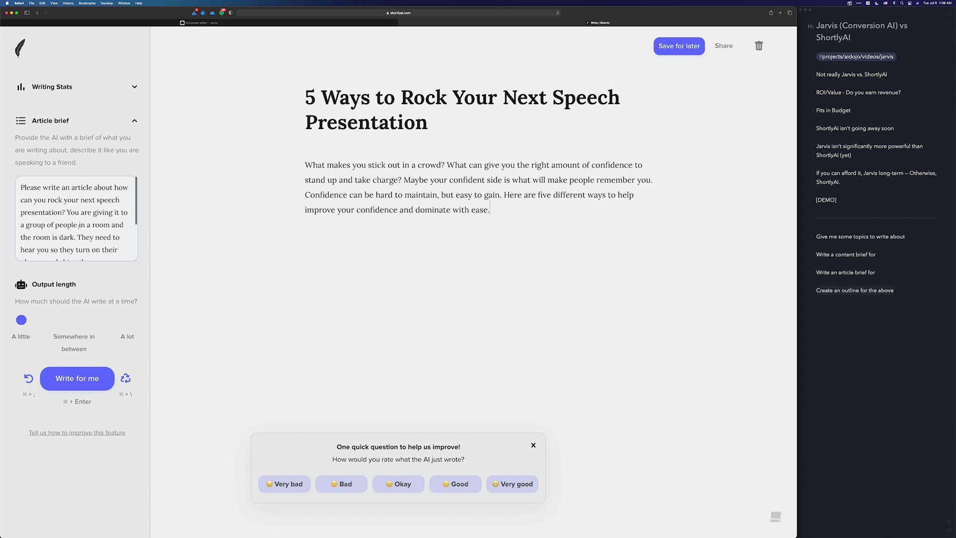
{"action": "scroll", "coordinate": [76, 213], "scroll_direction": "down", "scroll_amount": 2}
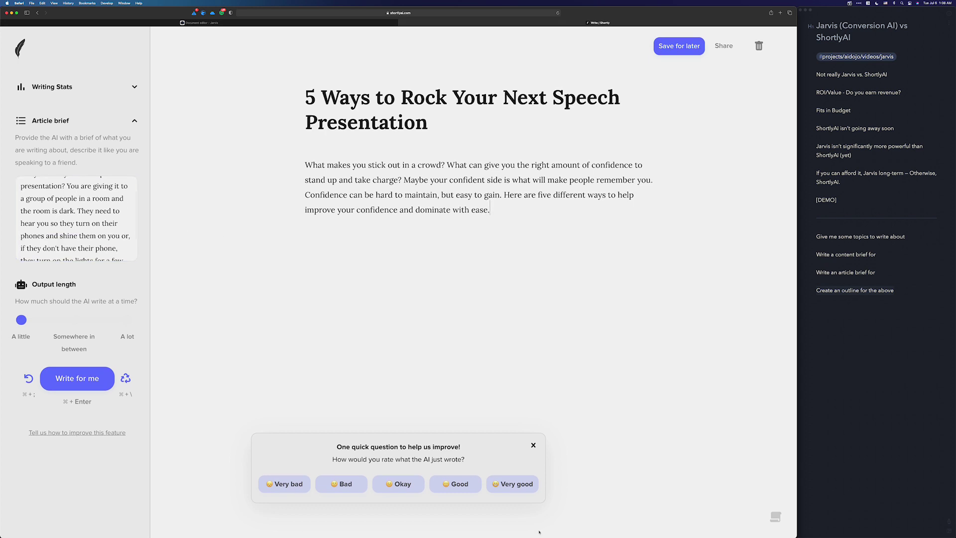
{"action": "left_click", "coordinate": [462, 481]}
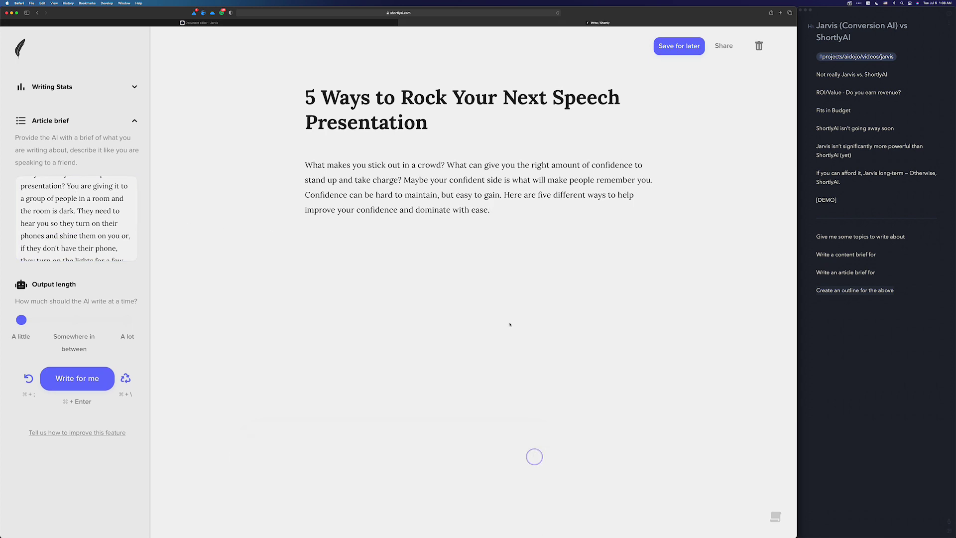
{"action": "key", "text": "Return"}
- Paste 'Create an outline for the above' under the ShortlyAI intro and generate a four-point outline
{"action": "left_click_drag", "start_coordinate": [892, 290], "coordinate": [810, 292]}
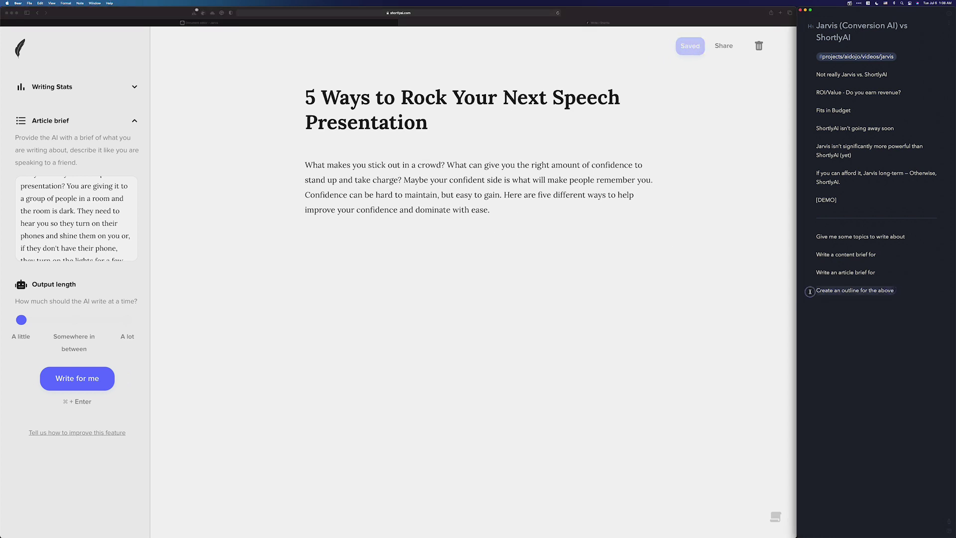
{"action": "left_click", "coordinate": [414, 230]}
{"action": "key", "text": "super+v"}
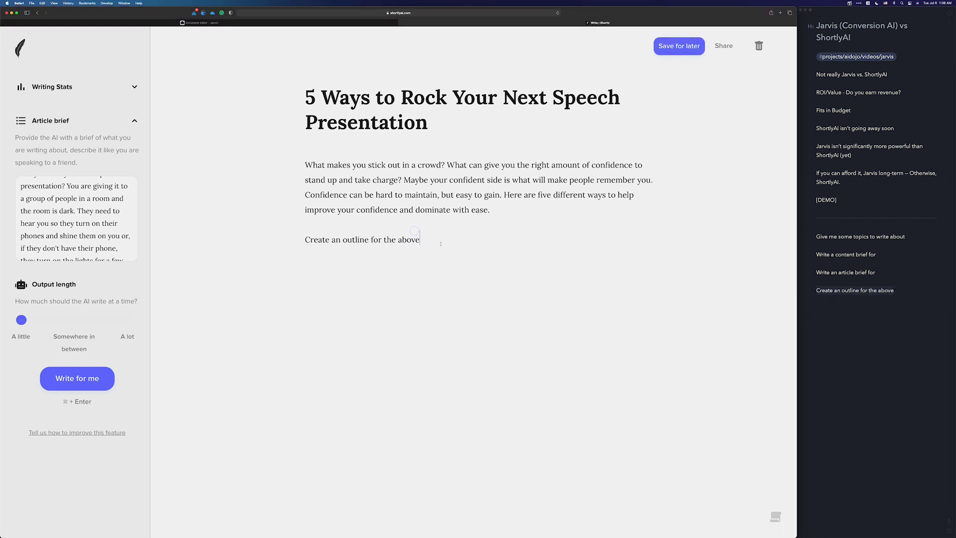
{"action": "left_click_drag", "start_coordinate": [421, 239], "coordinate": [304, 239]}
{"action": "key", "text": "super+Return"}
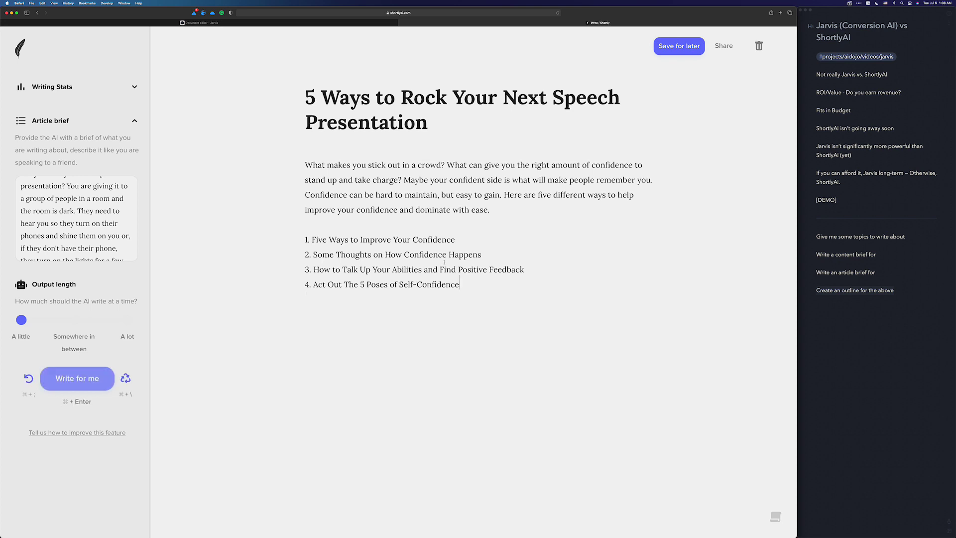
{"action": "left_click_drag", "start_coordinate": [466, 284], "coordinate": [287, 208]}
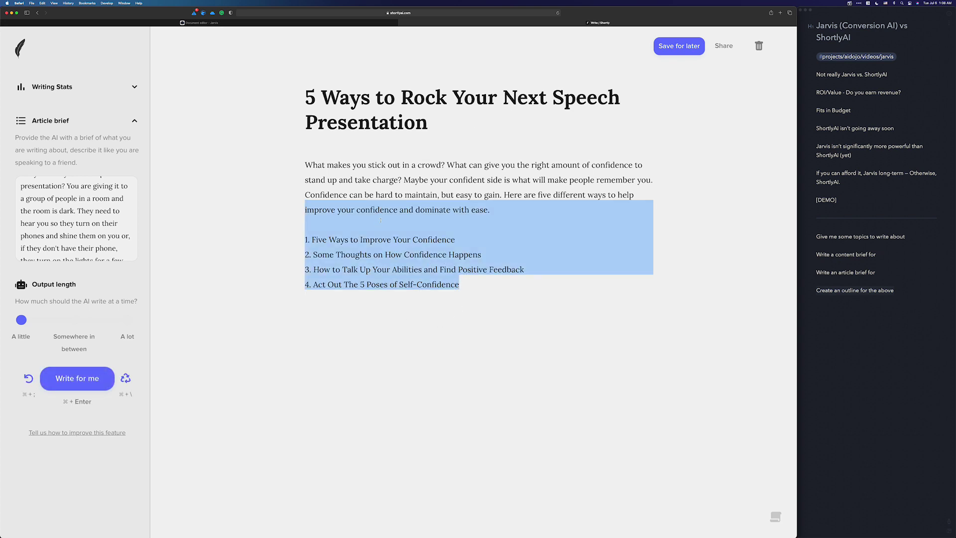
{"action": "left_click", "coordinate": [424, 245]}
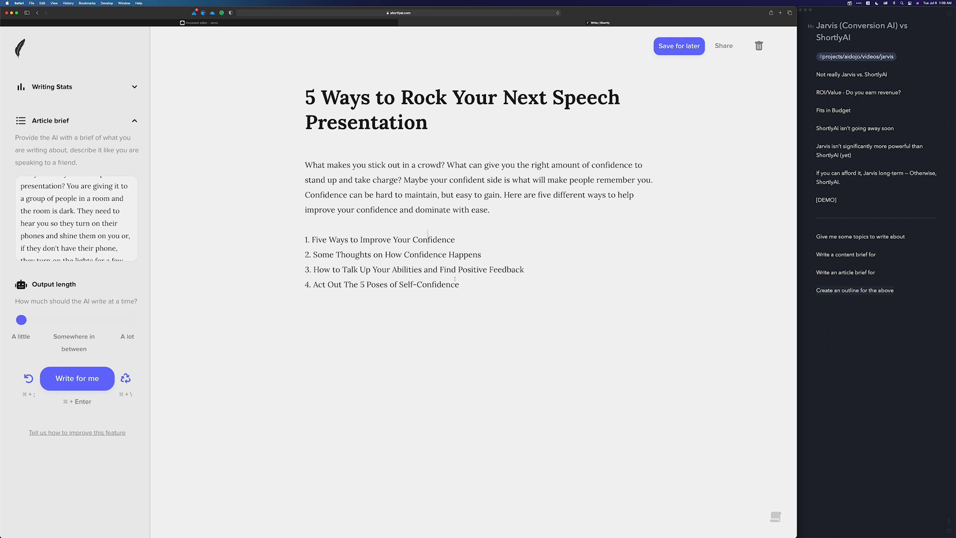
{"action": "left_click", "coordinate": [201, 24]}
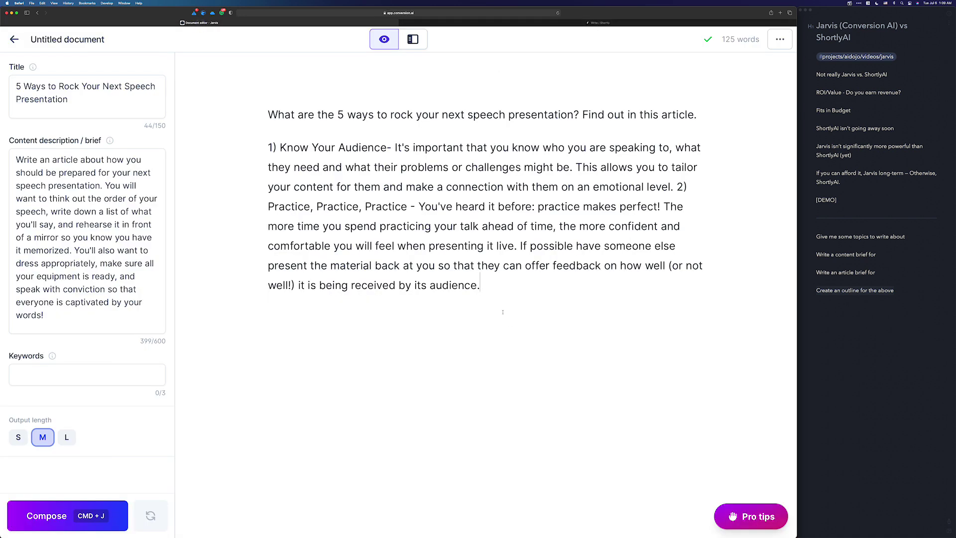
- Paste 'Create an outline for the above' below the Jarvis intro and compose the five-point outline
{"action": "key", "text": "Return"}
{"action": "left_click", "coordinate": [360, 307]}
{"action": "key", "text": "super+v"}
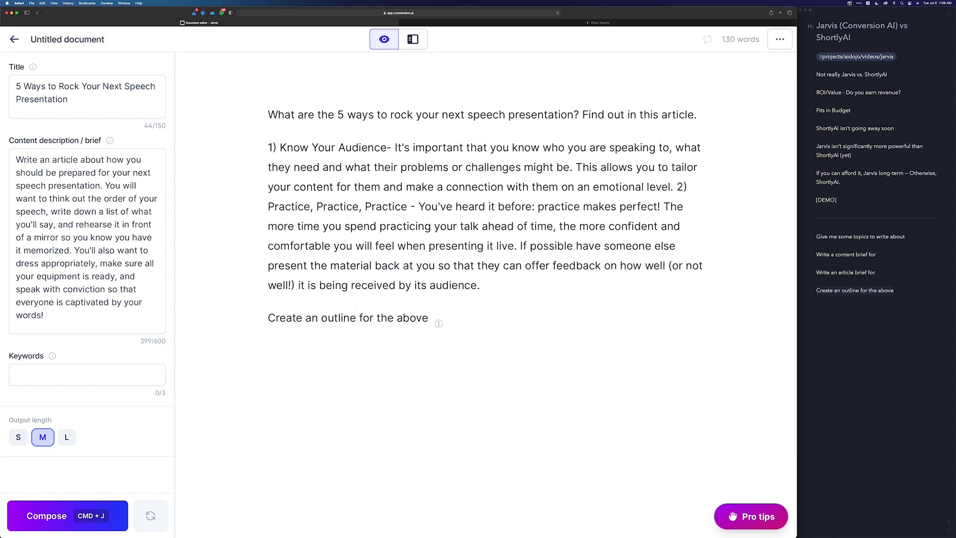
{"action": "key", "text": "super+j"}
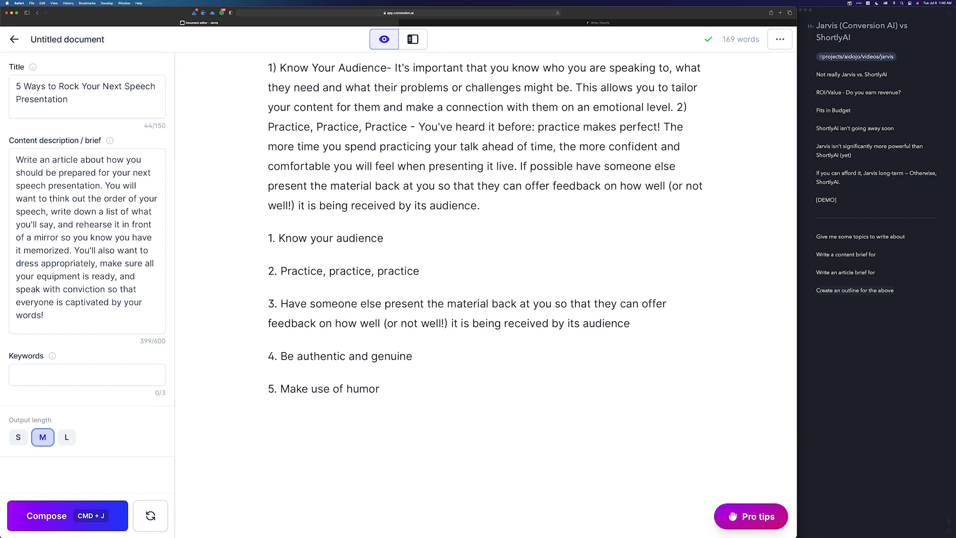
{"action": "scroll", "coordinate": [536, 143], "scroll_direction": "up", "scroll_amount": 3}
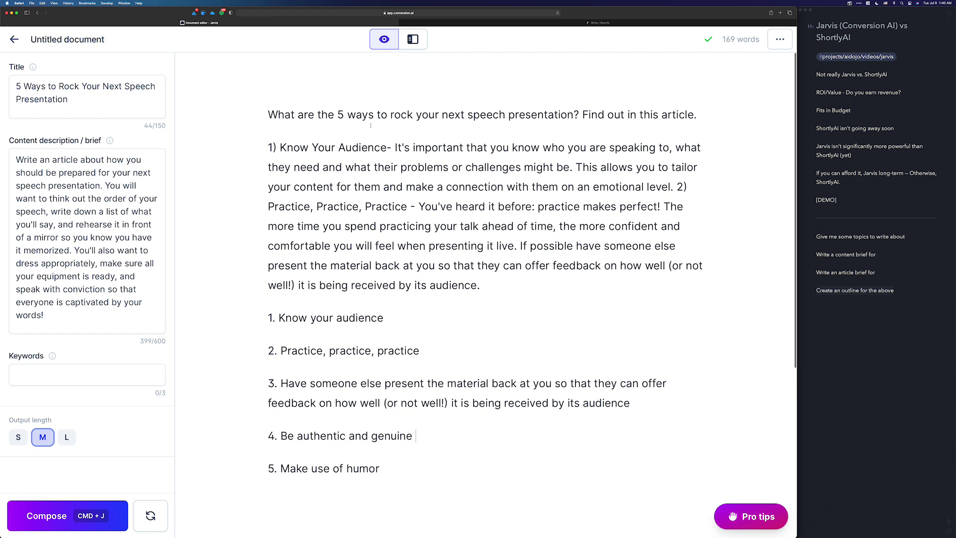